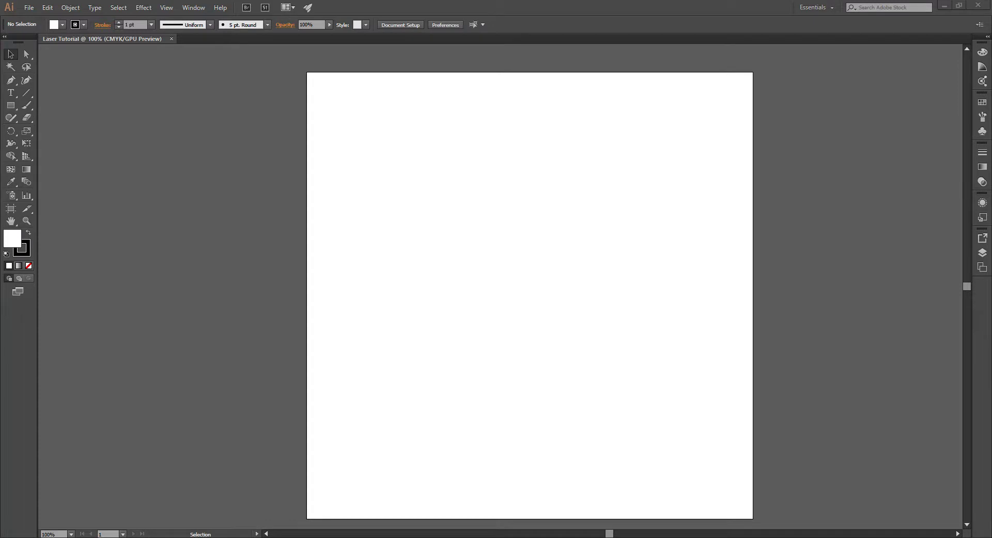
# Step: Switch from the blank Laser Tutorial document to Chrome's Google Images results for 'mountain silhouette'
pyautogui.hotkey('alt', 'Tab')
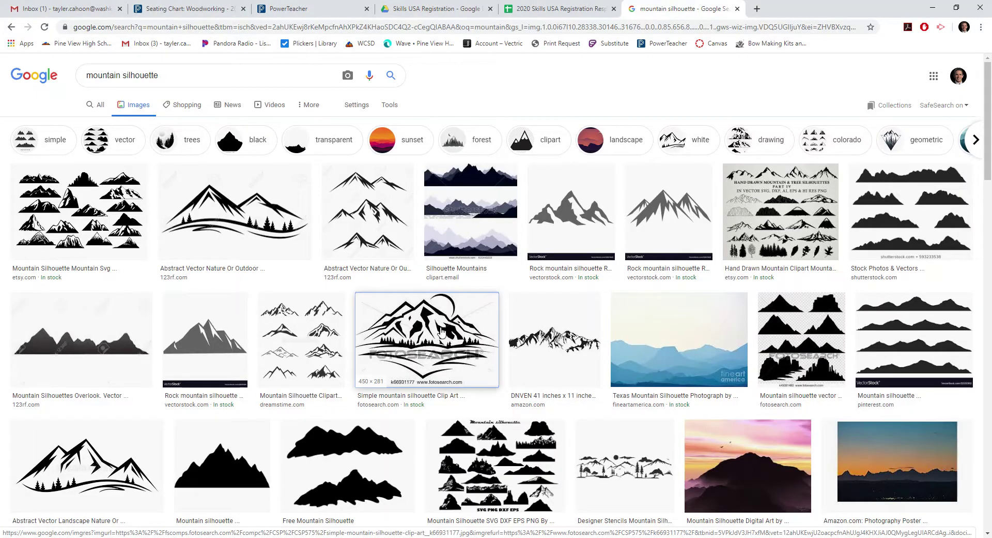
# Step: Save the 123rf mountain-and-trees silhouette image to the Downloads folder, then return to Illustrator
pyautogui.click(232, 220)
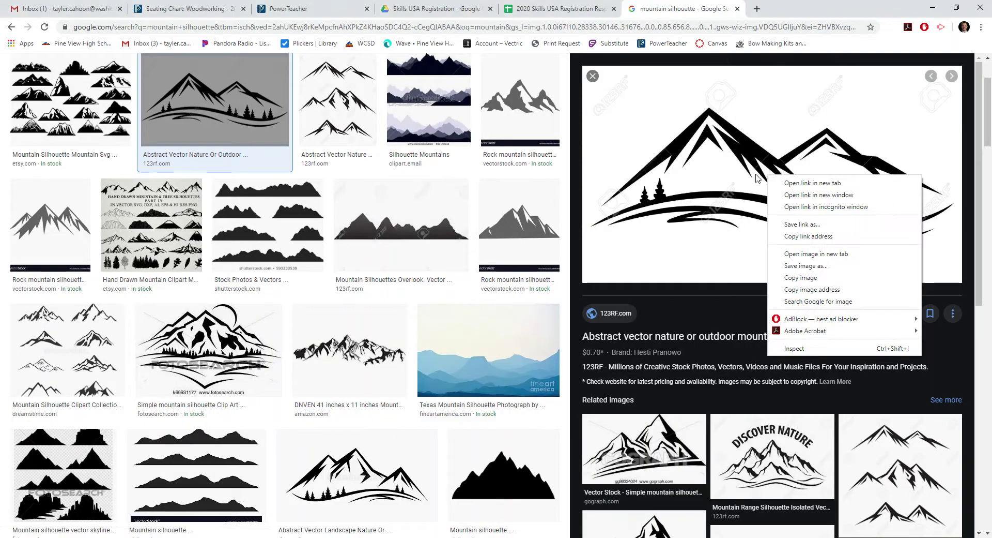
pyautogui.click(806, 266)
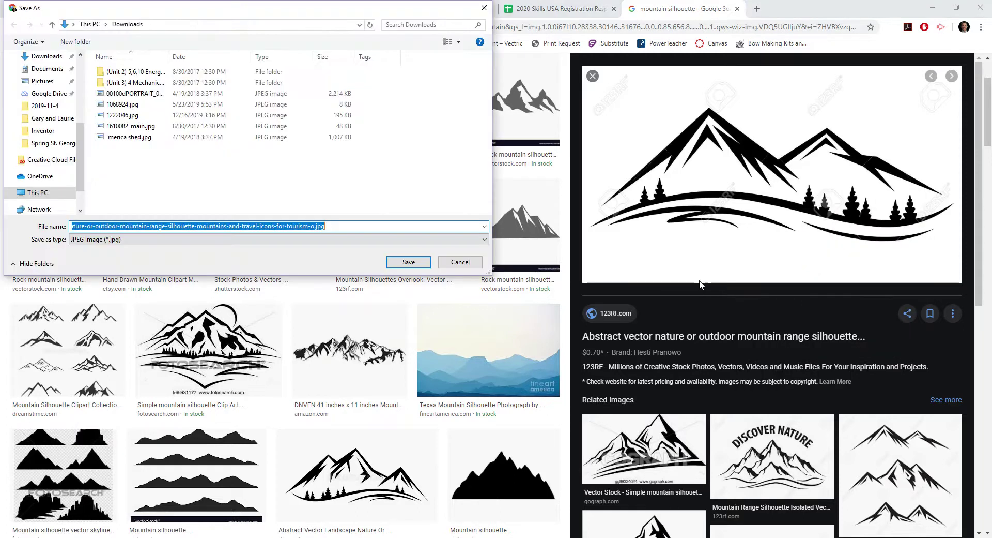
pyautogui.click(418, 265)
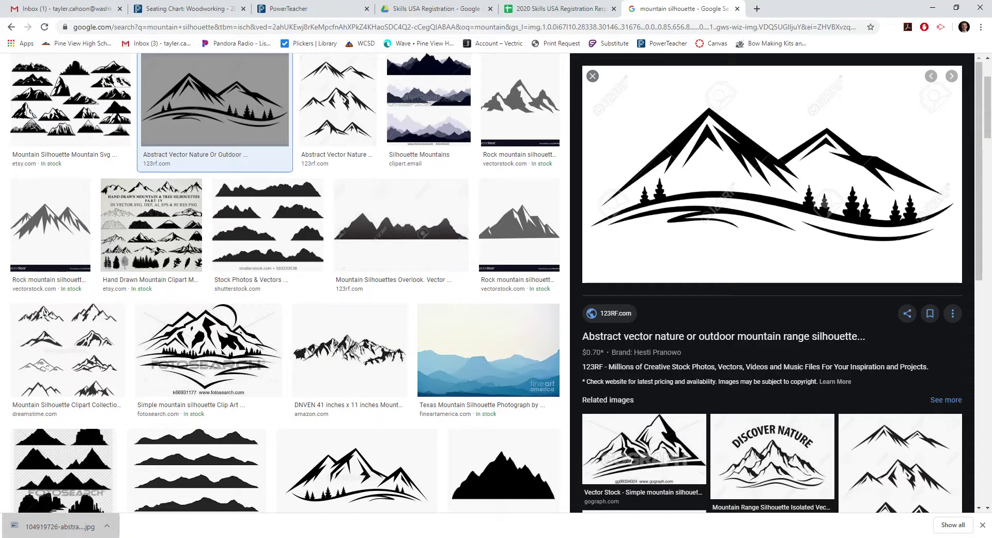
pyautogui.hotkey('alt', 'Tab')
# Step: Place the downloaded mountain JPG on the artboard, inspect its edges, and apply Image Trace
pyautogui.moveTo(293, 411); pyautogui.dragTo(525, 303)
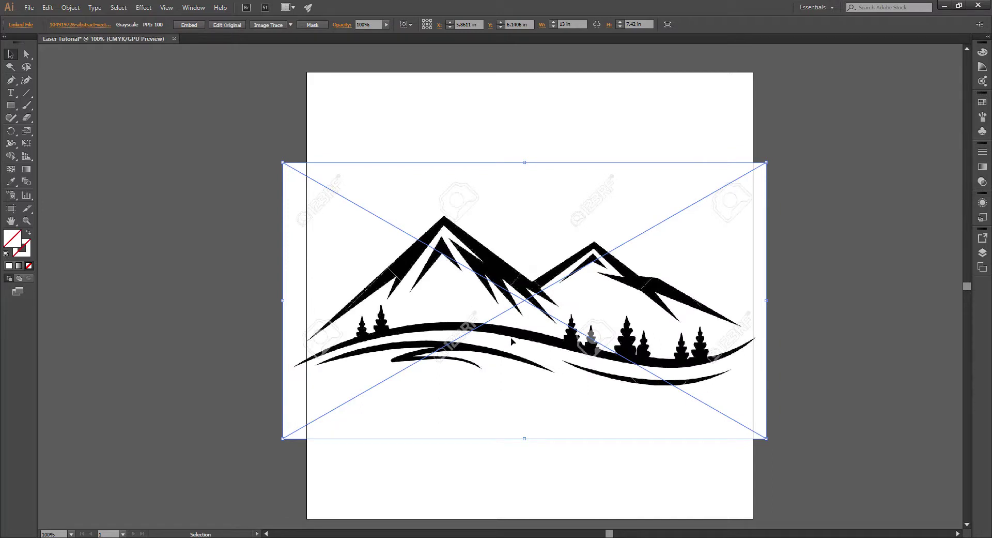
pyautogui.scroll(5, 488, 348)
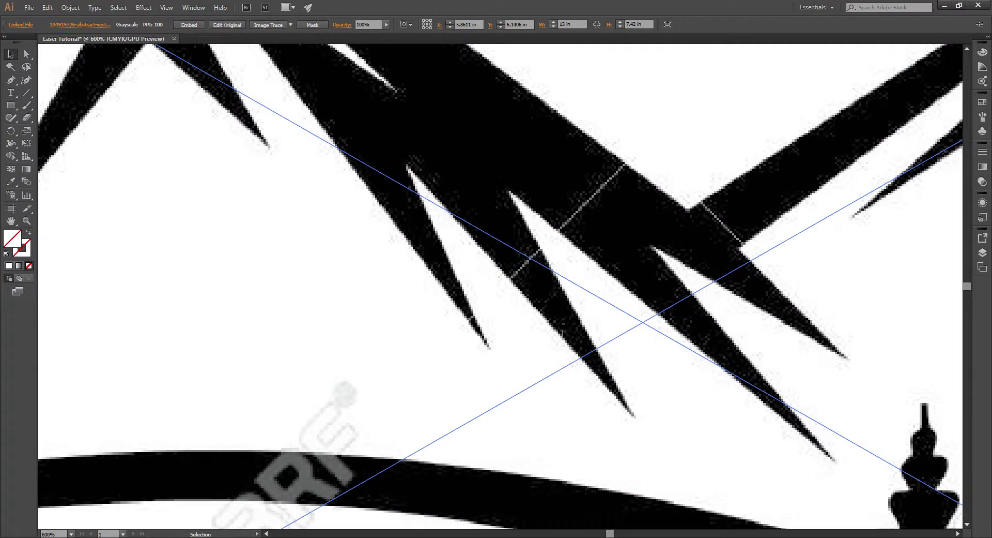
pyautogui.scroll(5, 556, 278)
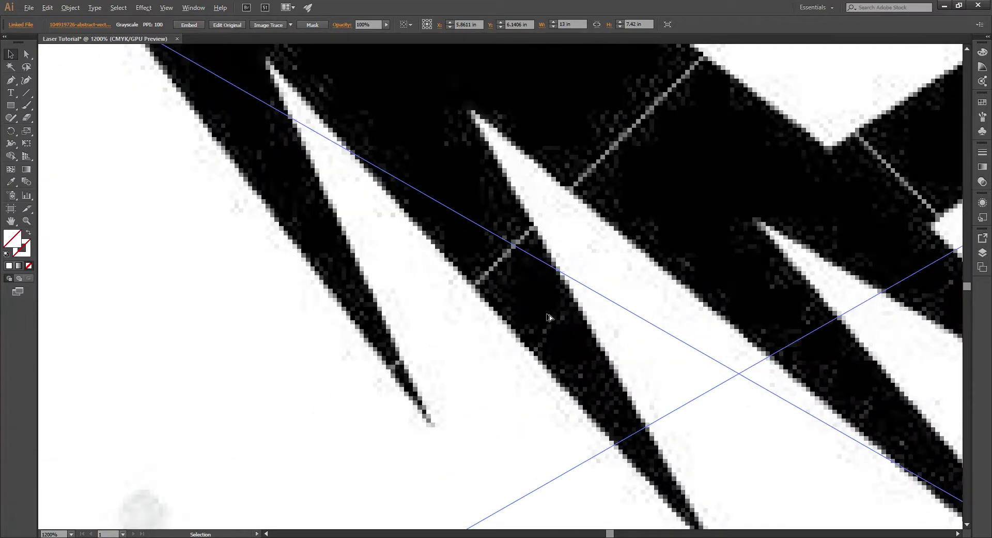
pyautogui.scroll(-2, 550, 317)
pyautogui.scroll(-2, 548, 316)
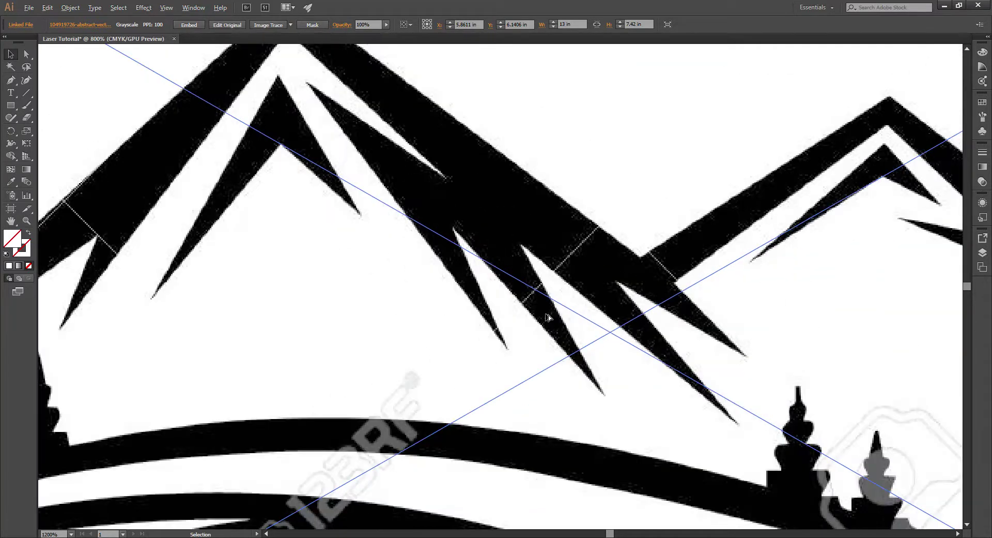
pyautogui.scroll(2, 548, 315)
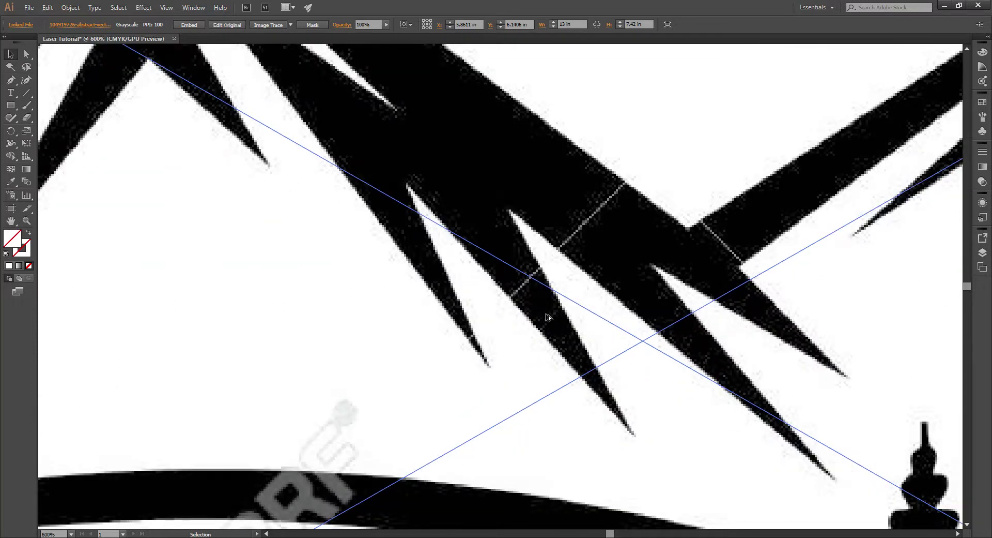
pyautogui.scroll(-2, 548, 315)
pyautogui.scroll(-3, 560, 323)
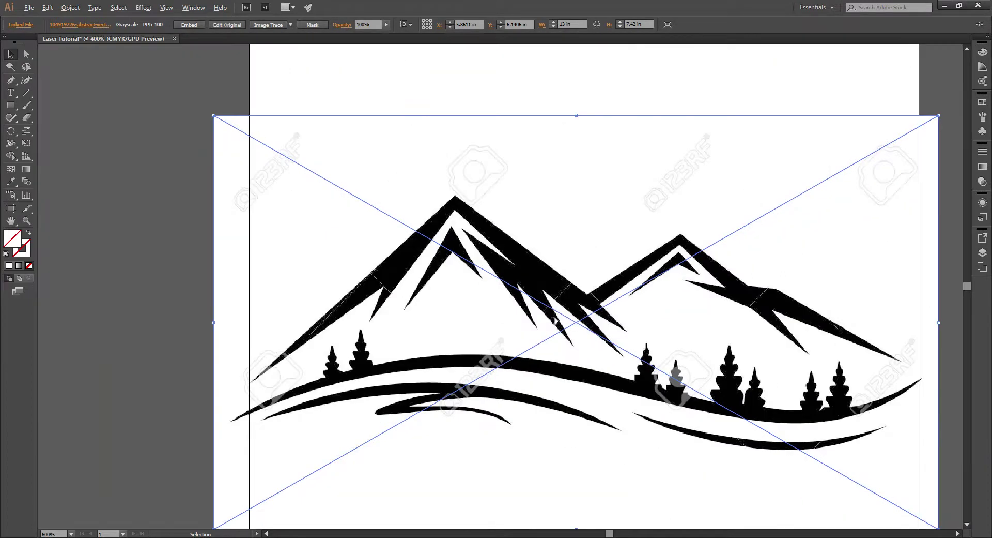
pyautogui.scroll(-1, 439, 316)
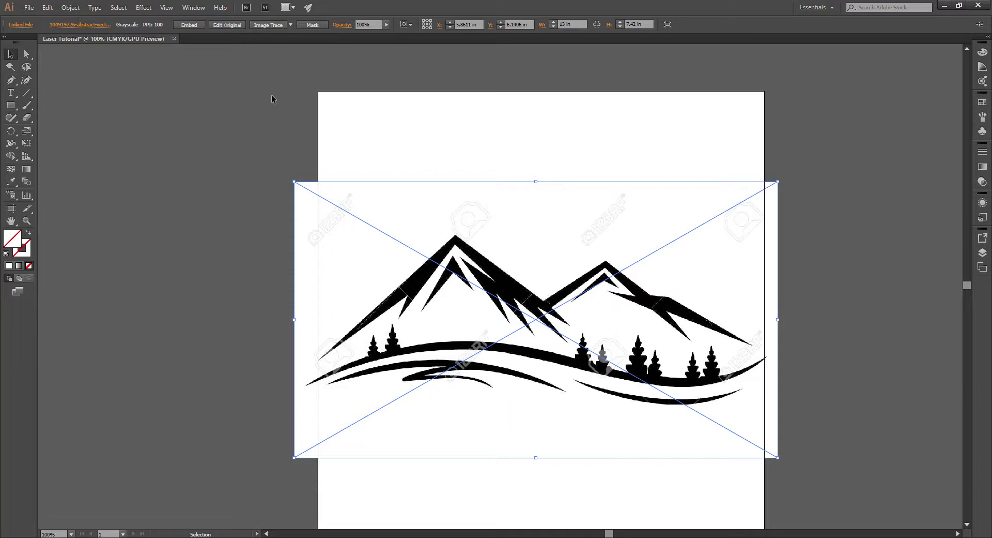
pyautogui.click(265, 25)
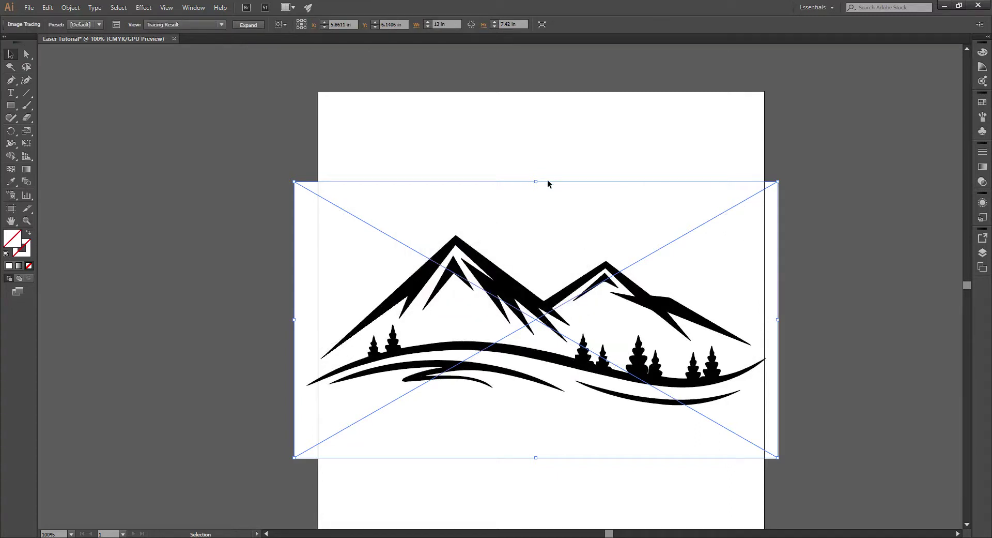
# Step: Zoom in and out to check the edges of the Default black-and-white trace
pyautogui.scroll(3, 522, 305)
pyautogui.scroll(4, 502, 325)
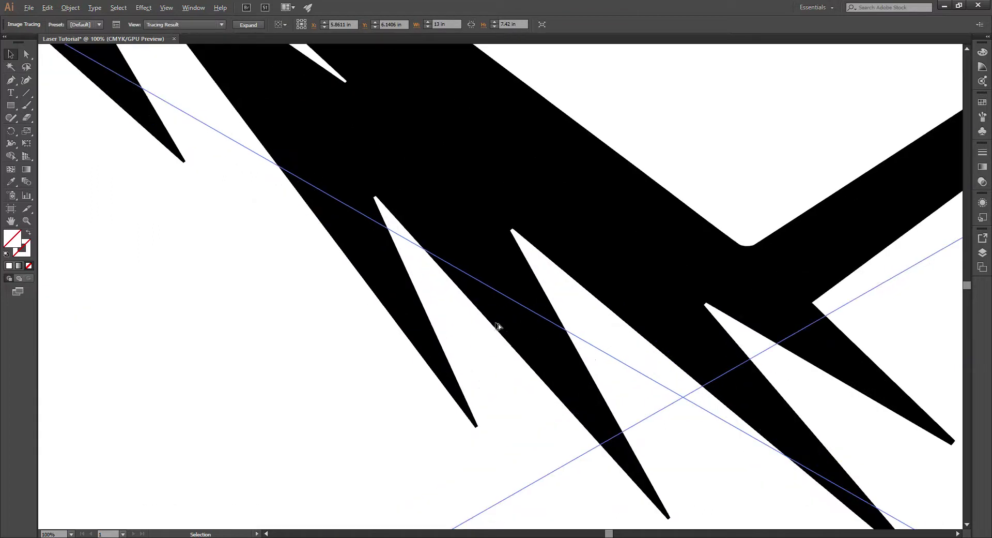
pyautogui.scroll(-1, 563, 332)
pyautogui.scroll(-8, 563, 332)
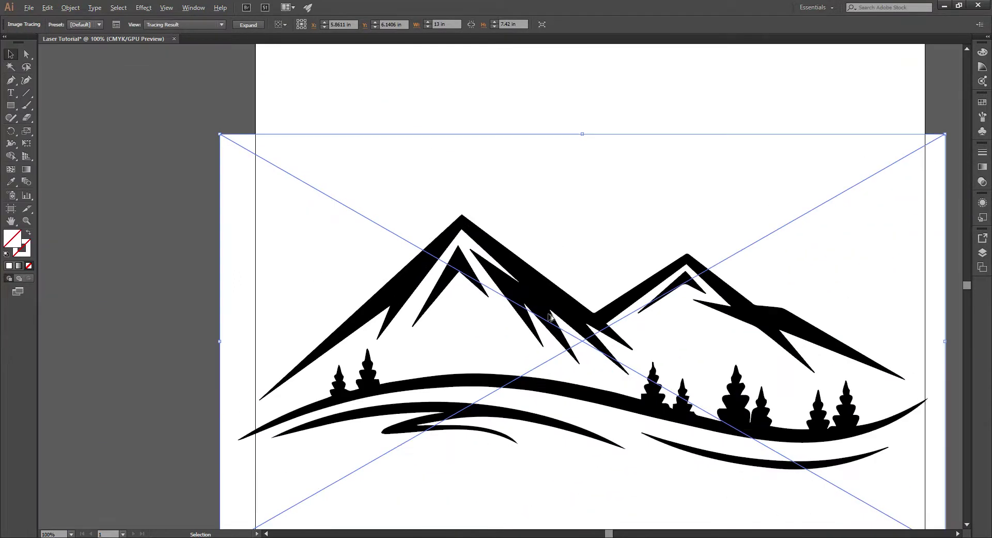
pyautogui.scroll(-1, 491, 286)
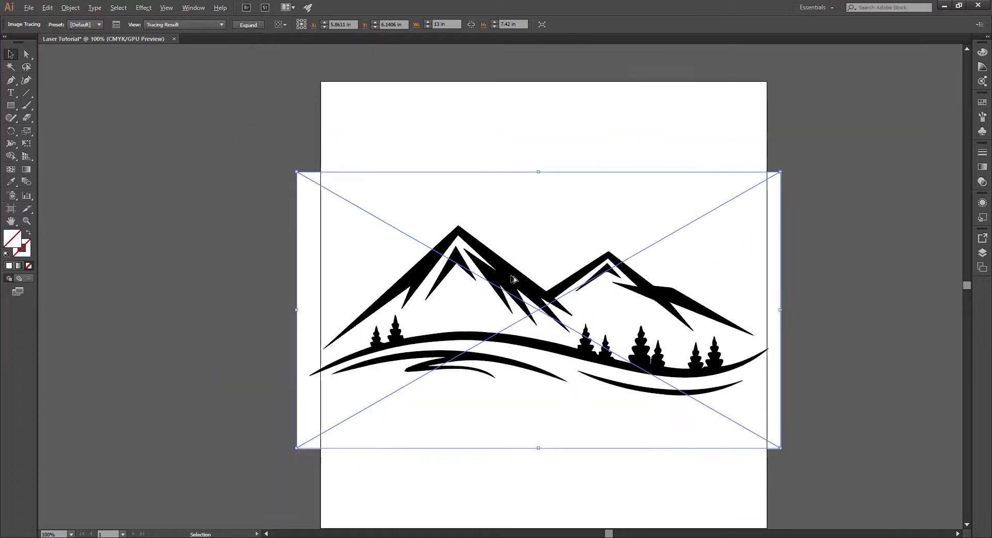
pyautogui.scroll(1, 520, 315)
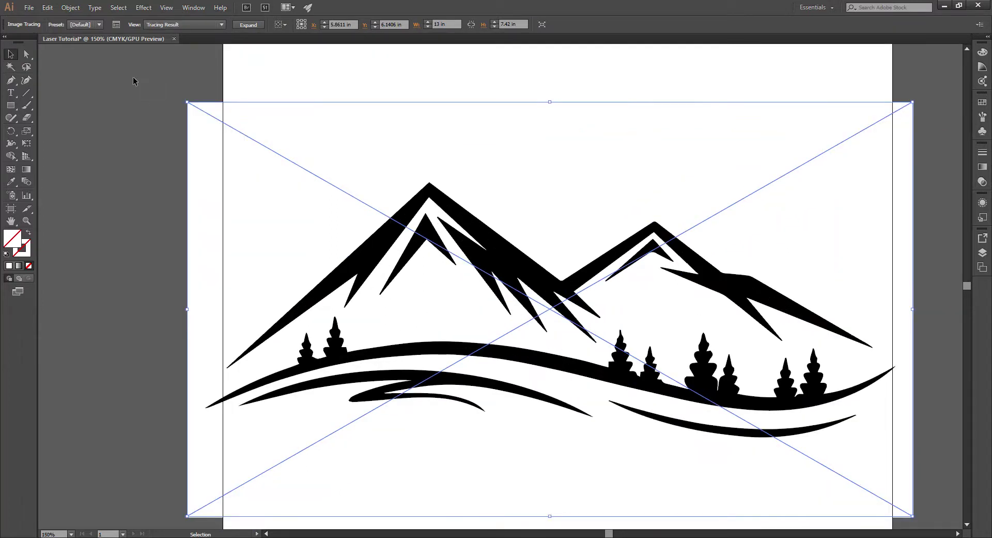
# Step: In Image Trace's advanced options, raise Corners to 94%, adjust Threshold, and increase Paths
pyautogui.click(117, 27)
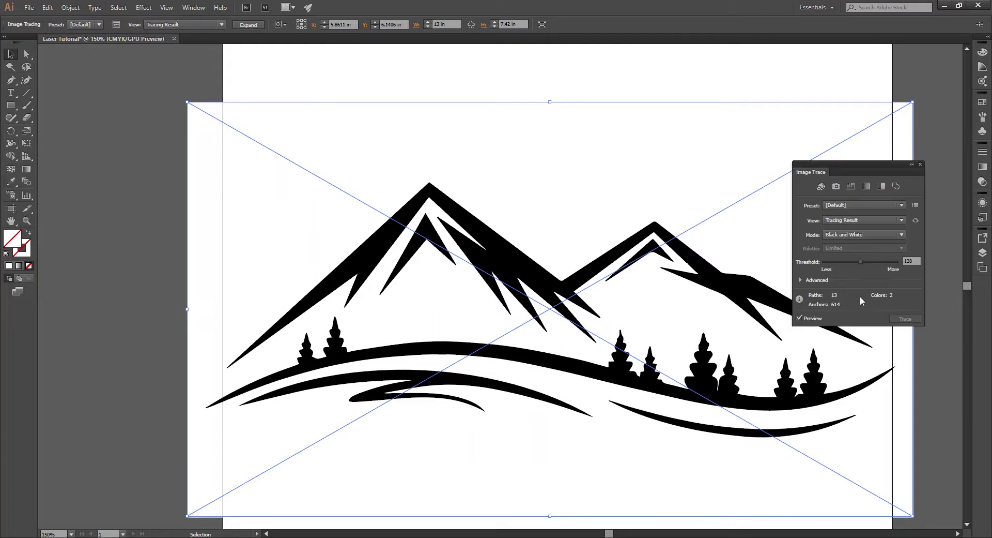
pyautogui.click(801, 280)
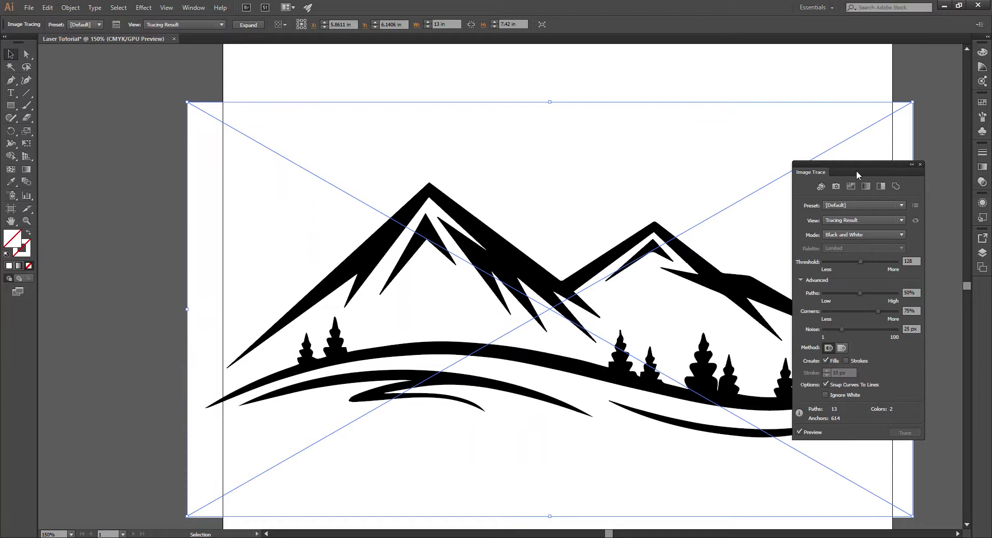
pyautogui.moveTo(857, 173)
pyautogui.mouseDown()
pyautogui.moveTo(891, 192)
pyautogui.moveTo(895, 67)
pyautogui.mouseUp()
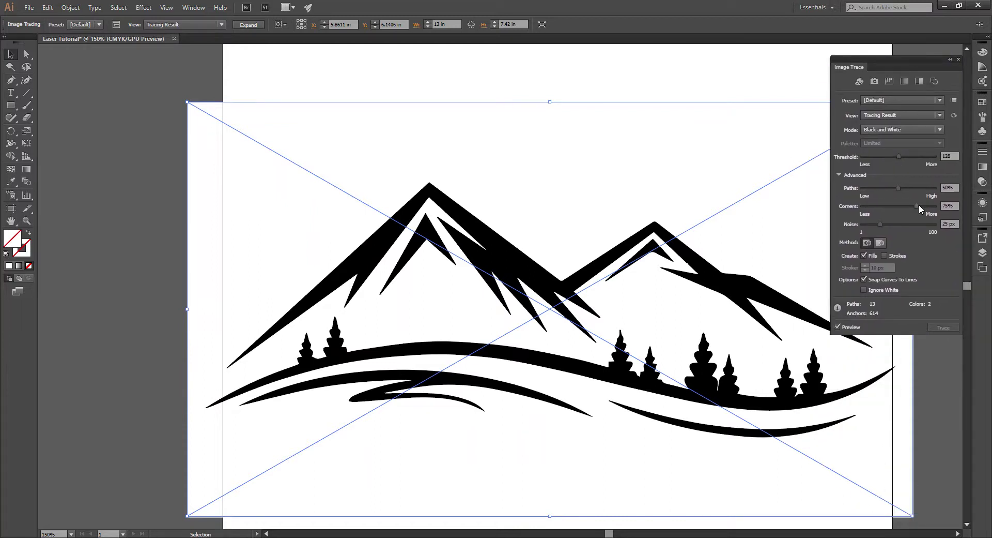
pyautogui.moveTo(919, 205); pyautogui.dragTo(867, 223)
pyautogui.moveTo(899, 155)
pyautogui.mouseDown()
pyautogui.moveTo(910, 158)
pyautogui.moveTo(884, 156)
pyautogui.mouseUp()
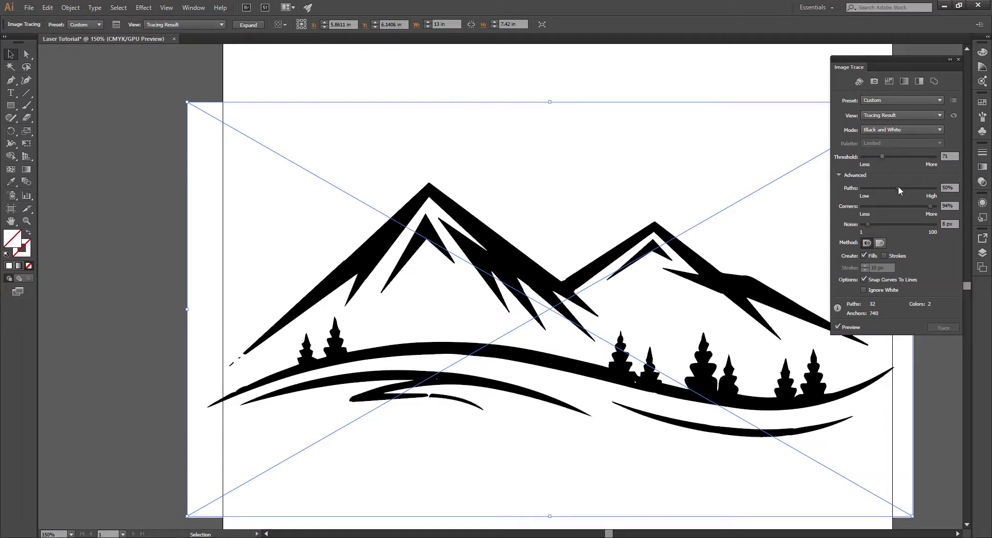
pyautogui.moveTo(899, 187); pyautogui.dragTo(905, 186)
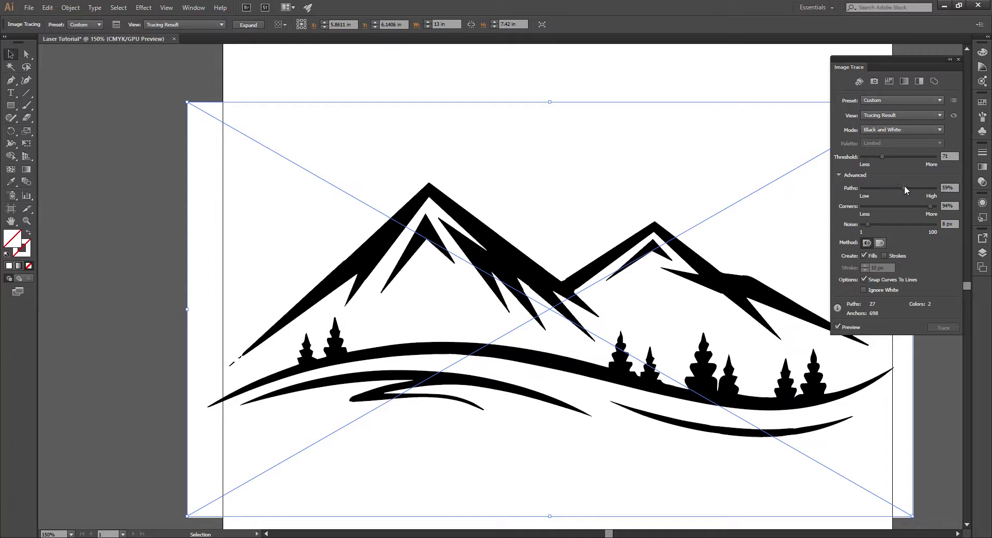
pyautogui.click(959, 59)
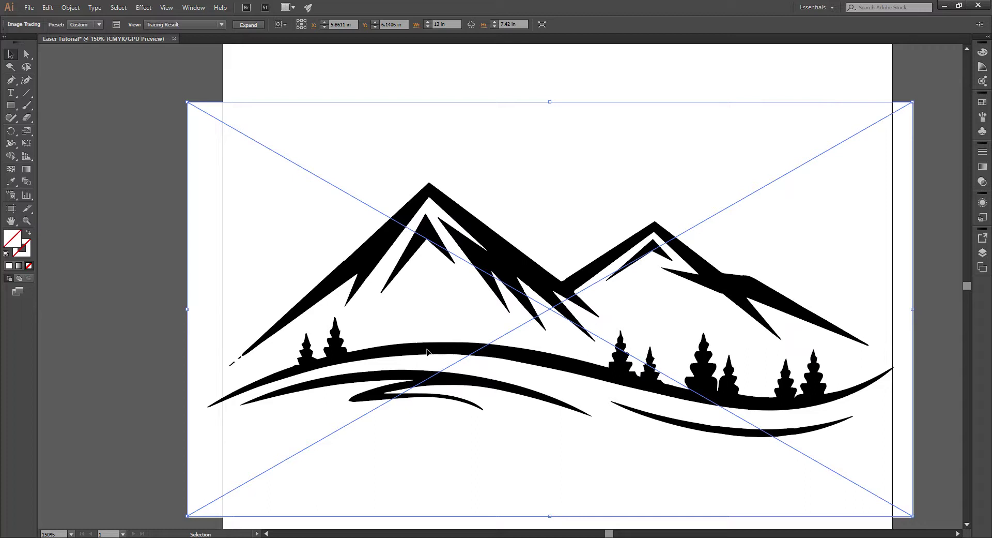
# Step: Move the traced mountain artwork left of the artboard and expand it into editable paths
pyautogui.hotkey('ctrl', '-')
pyautogui.hotkey('ctrl', '-')
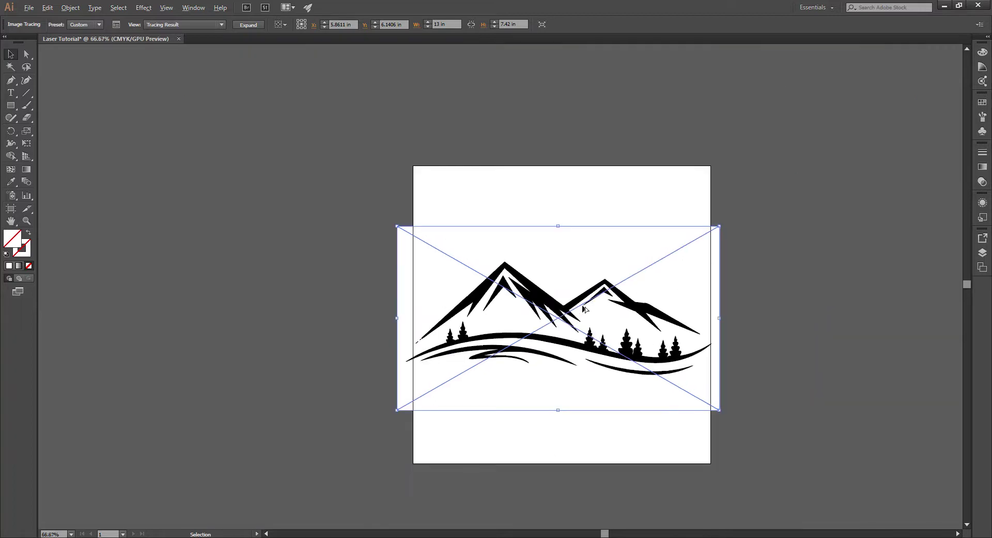
pyautogui.moveTo(538, 313); pyautogui.dragTo(220, 294)
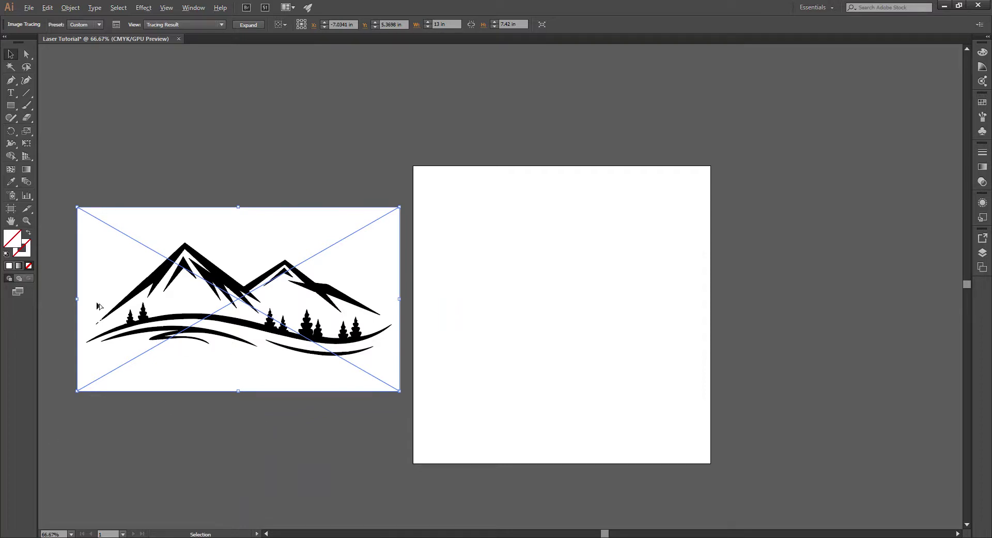
pyautogui.scroll(2, 97, 305)
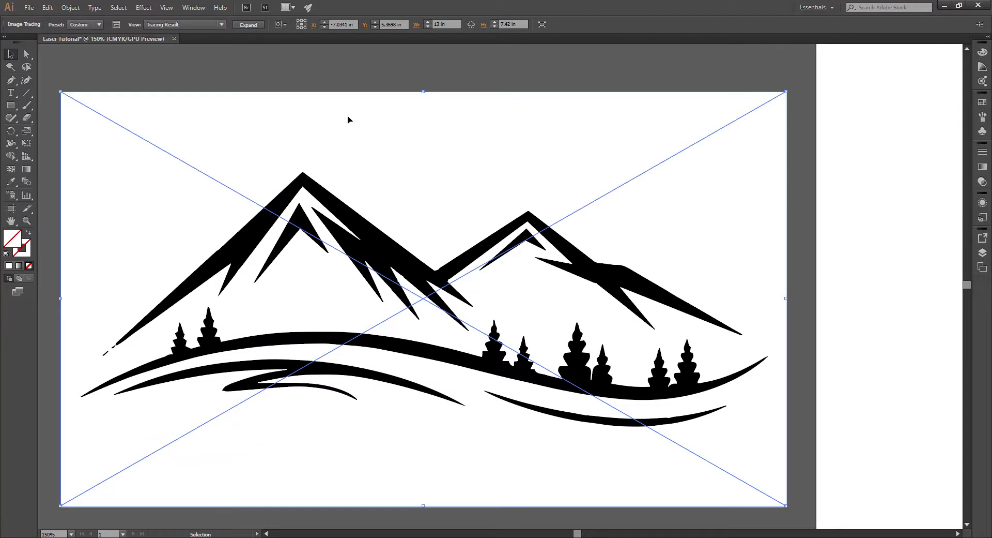
pyautogui.click(249, 25)
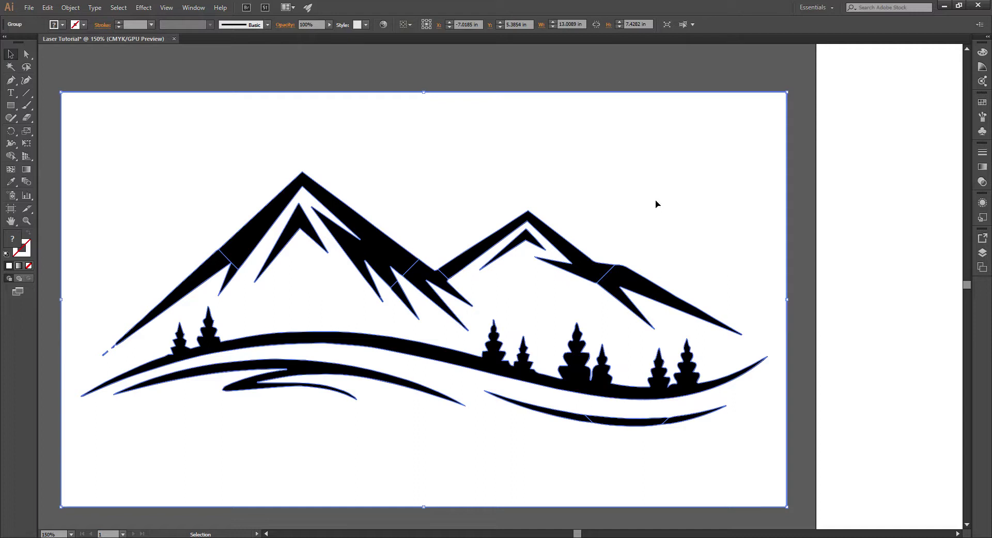
# Step: Delete the white background shape inside the traced mountain group, then exit Isolation Mode
pyautogui.doubleClick(519, 156)
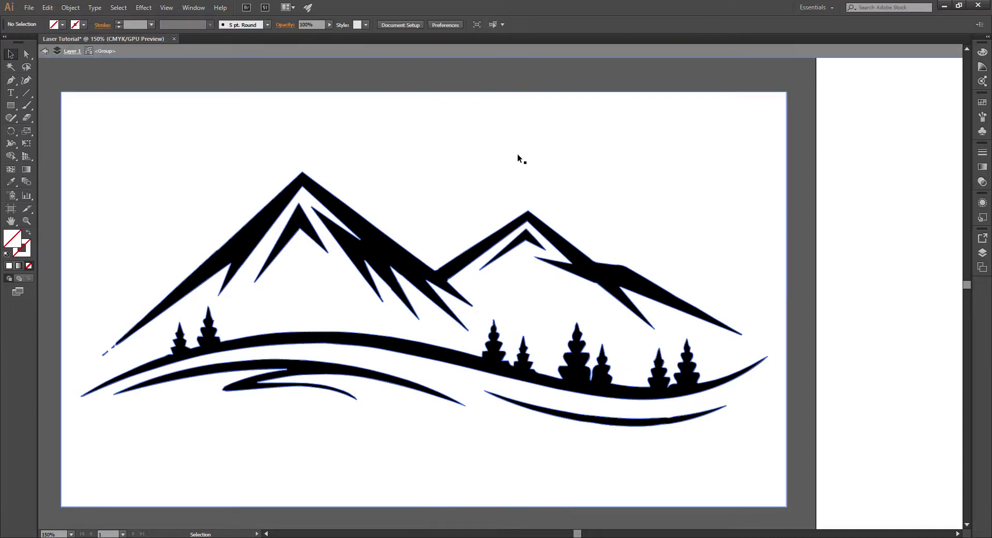
pyautogui.click(585, 173)
pyautogui.press('Delete')
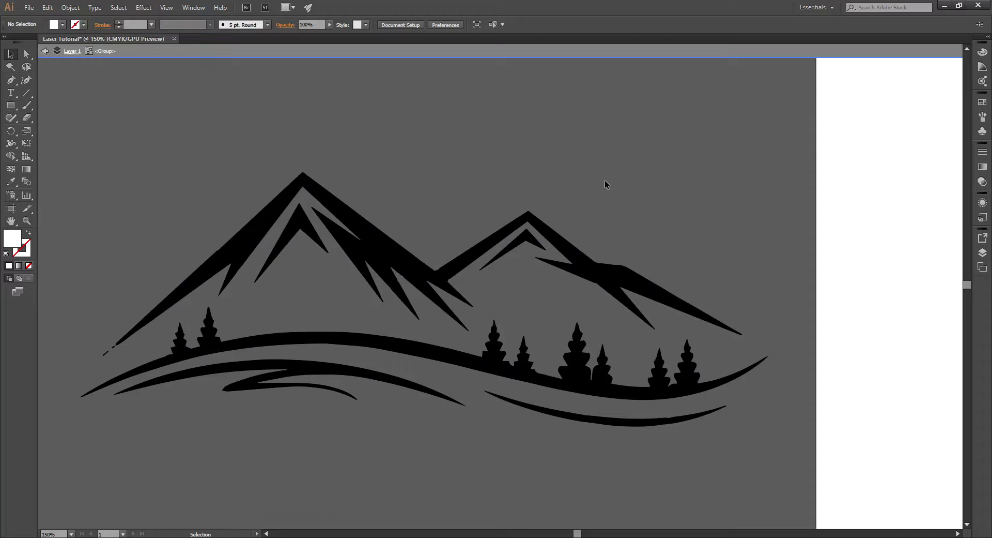
pyautogui.doubleClick(605, 181)
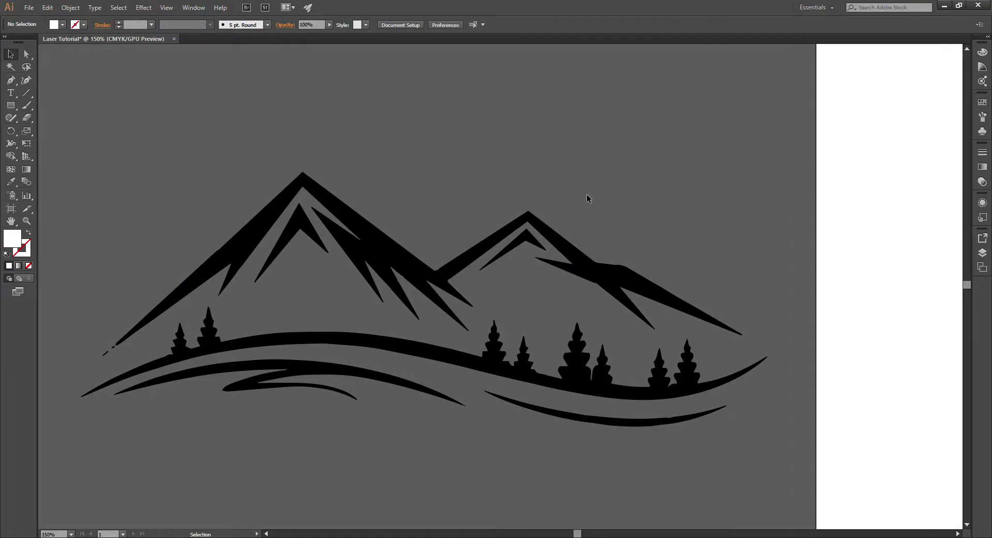
# Step: Move the mountain artwork onto the artboard, scale it to about 9.43 in wide, and centre it
pyautogui.scroll(-2, 567, 165)
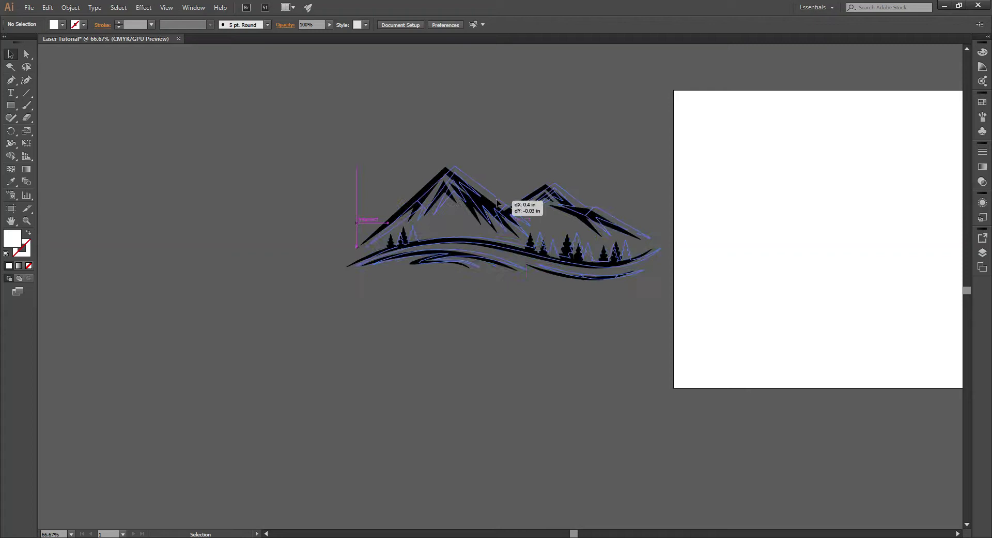
pyautogui.moveTo(497, 202); pyautogui.dragTo(791, 203)
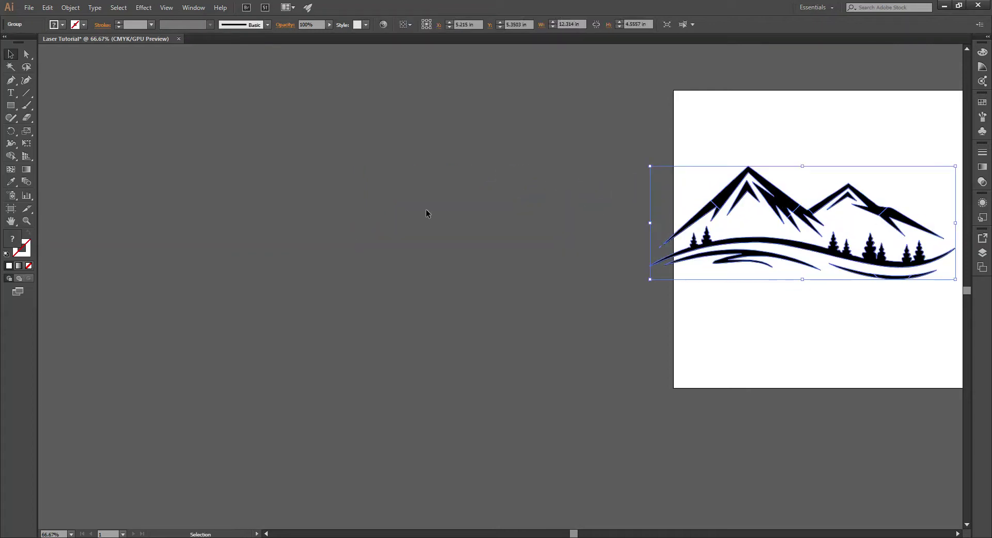
pyautogui.scroll(-3, 163, 200)
pyautogui.scroll(1, 442, 205)
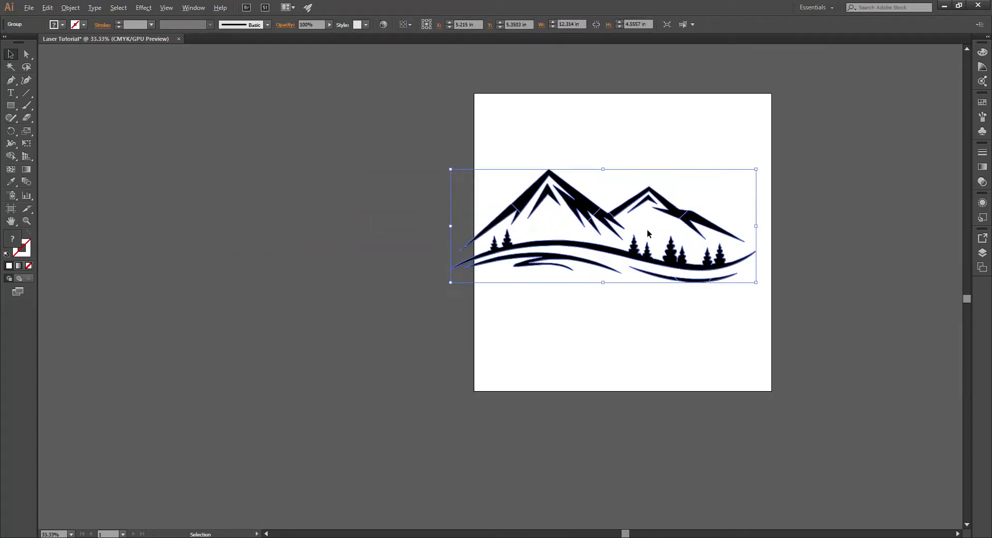
pyautogui.scroll(1, 648, 233)
pyautogui.scroll(1, 672, 207)
pyautogui.scroll(-2, 698, 232)
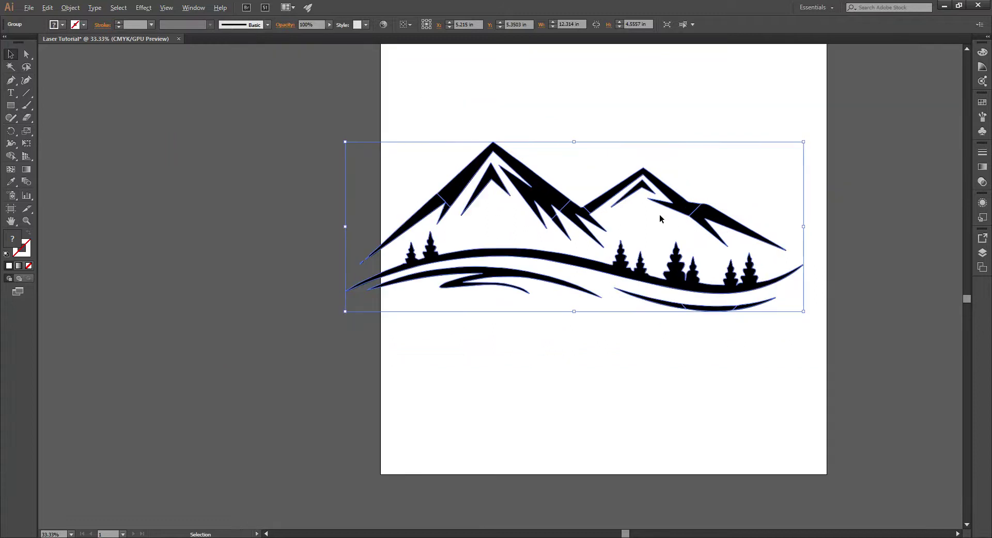
pyautogui.scroll(1, 745, 279)
pyautogui.moveTo(806, 312); pyautogui.dragTo(751, 313)
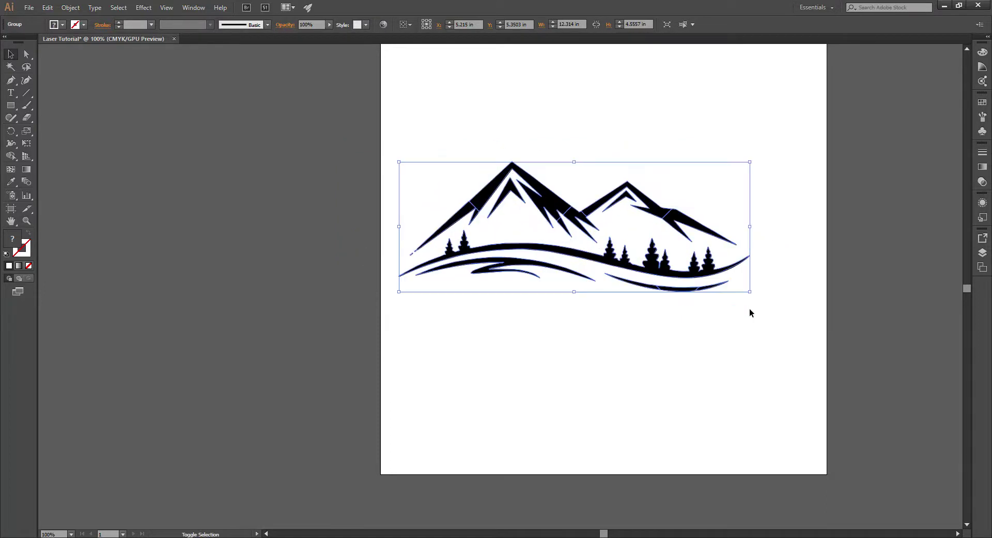
pyautogui.moveTo(553, 203); pyautogui.dragTo(577, 209)
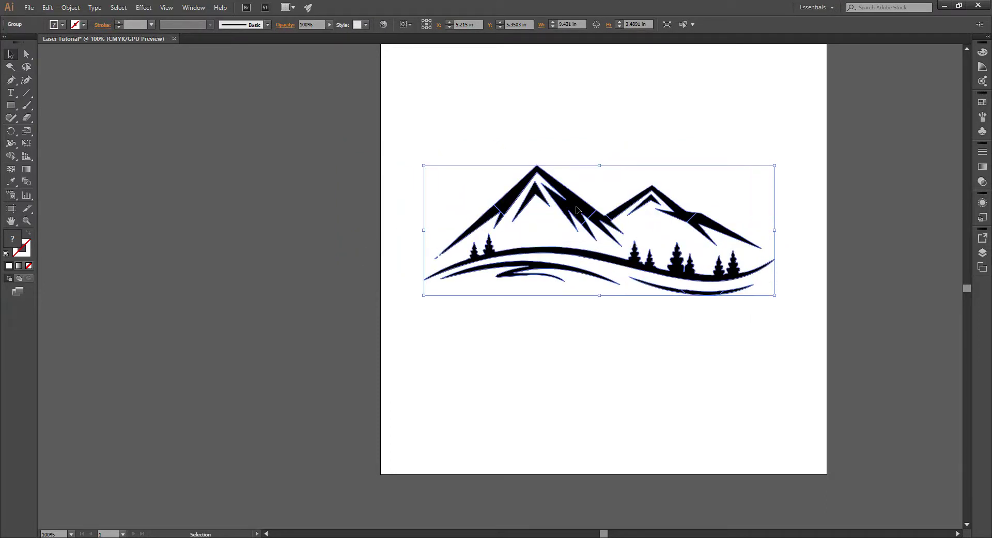
pyautogui.click(595, 330)
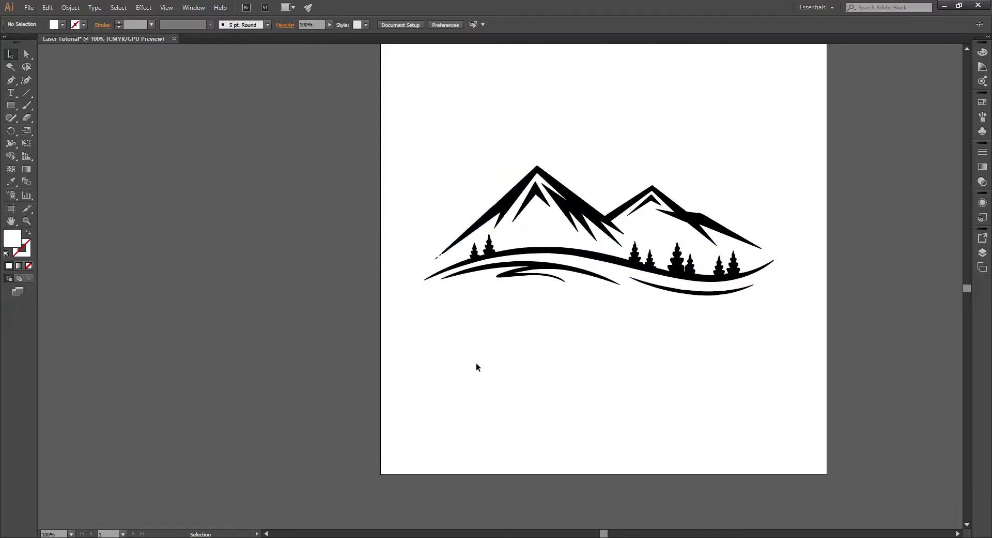
pyautogui.hotkey('ctrl', '-')
# Step: Draw a roughly 10.29 × 6.02 in ellipse around the mountain artwork with the Ellipse Tool
pyautogui.hotkey('ctrl', '+')
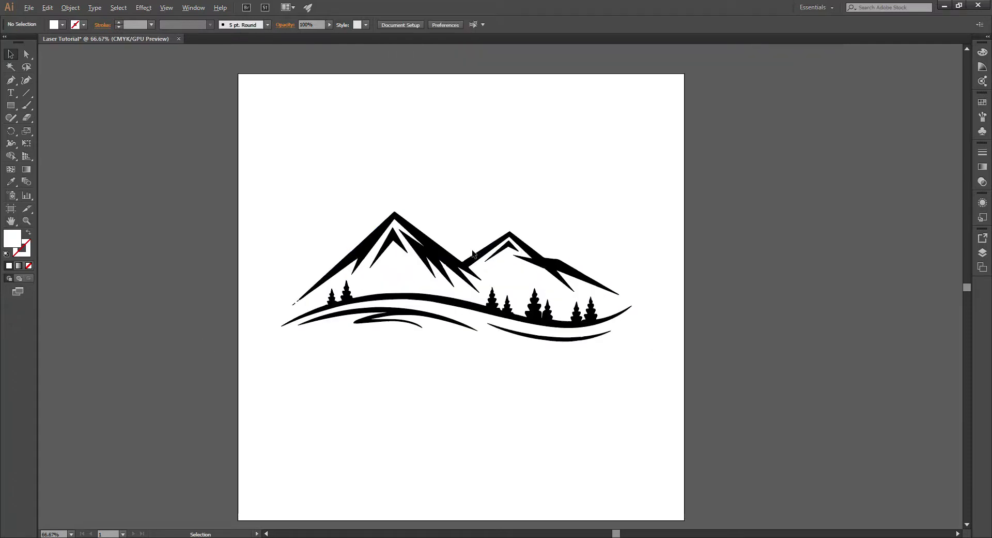
pyautogui.hotkey('ctrl', '+')
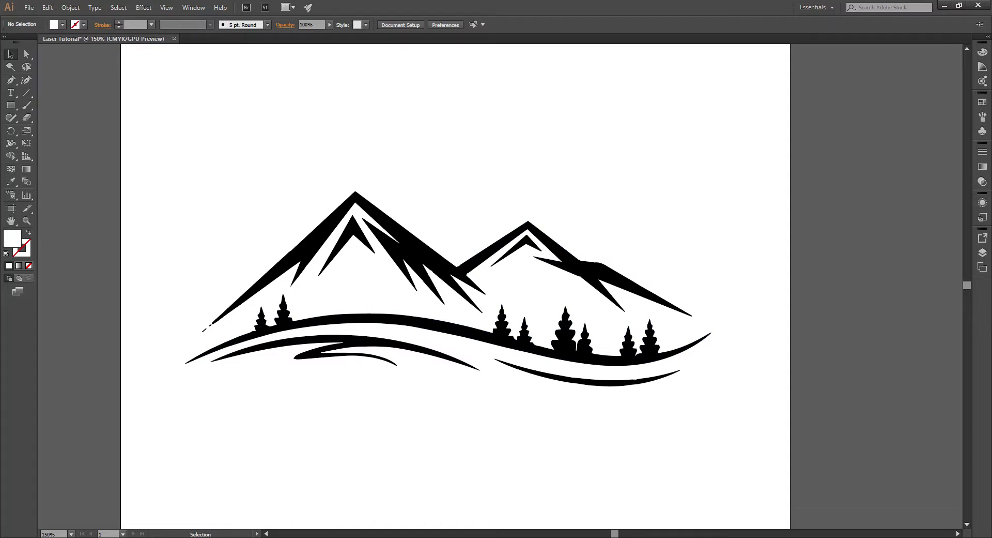
pyautogui.click(12, 106)
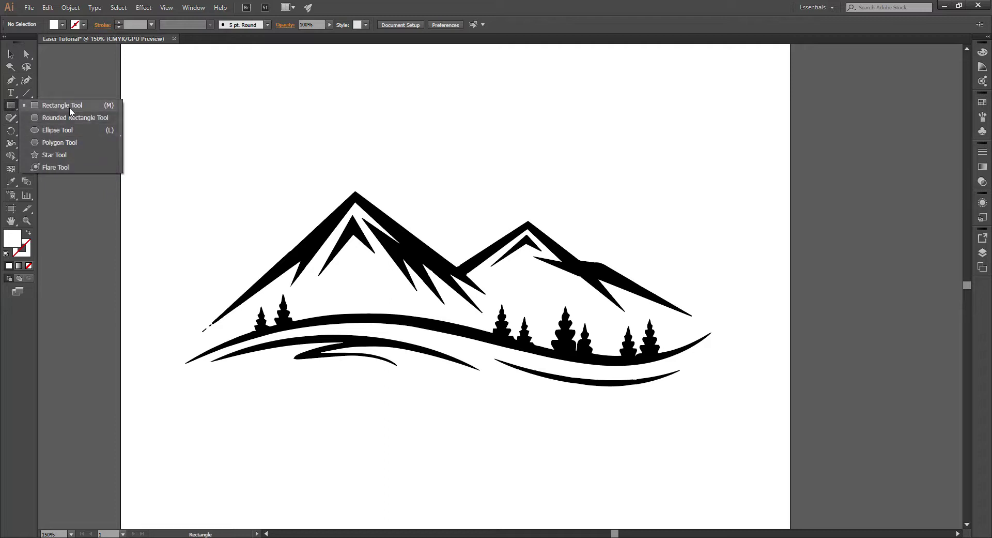
pyautogui.click(71, 132)
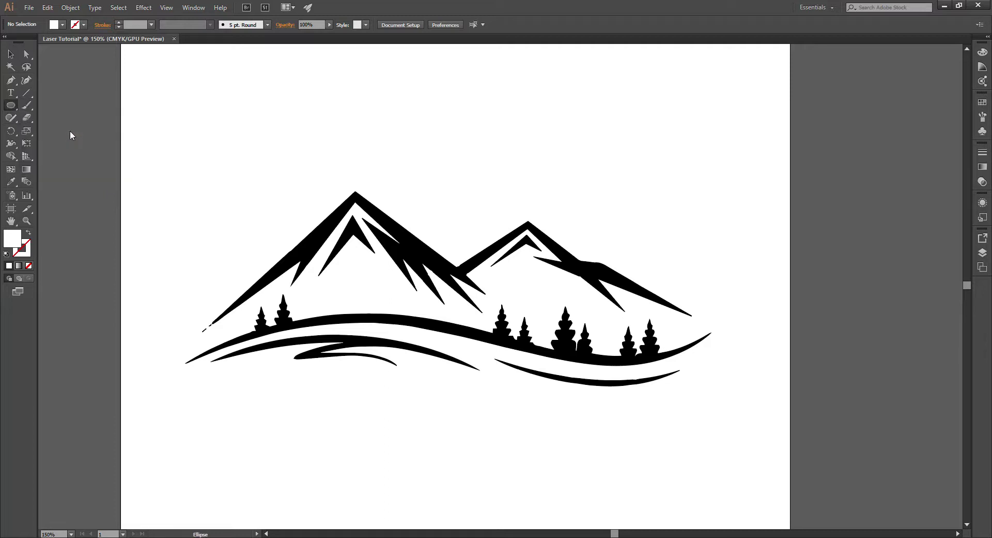
pyautogui.moveTo(160, 155); pyautogui.dragTo(734, 490)
pyautogui.press('shift')
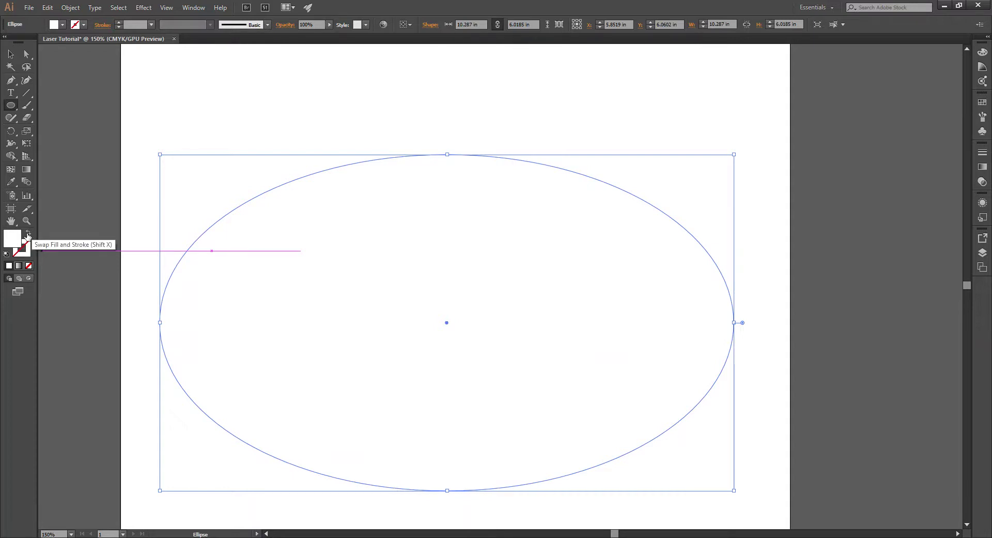
# Step: Remove the oval's fill and give it a red 1 pt stroke outline
pyautogui.click(28, 235)
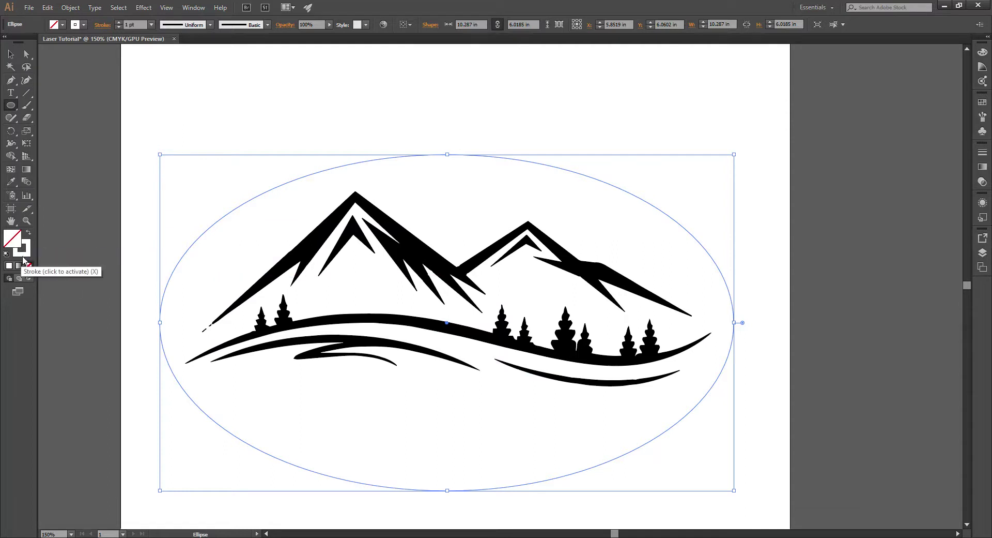
pyautogui.doubleClick(30, 253)
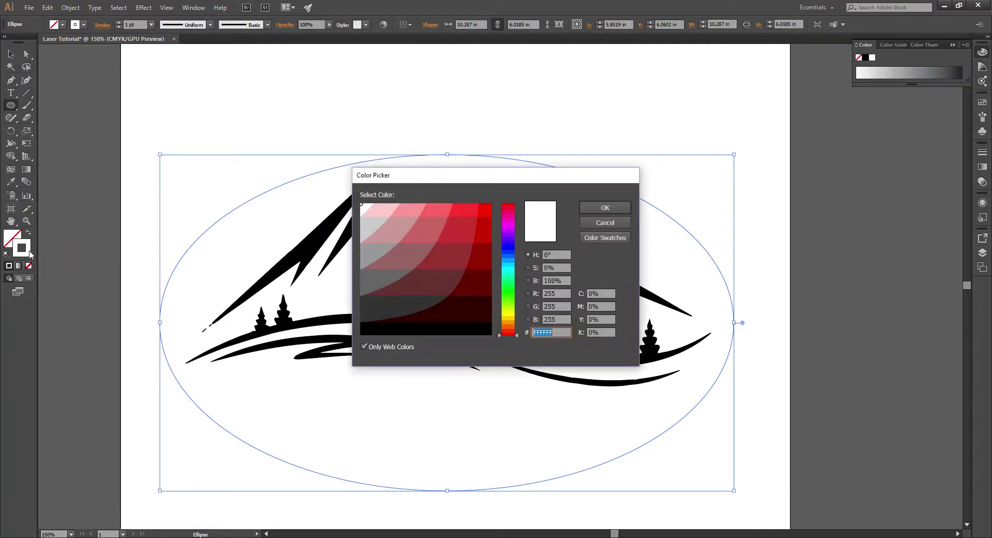
pyautogui.click(483, 210)
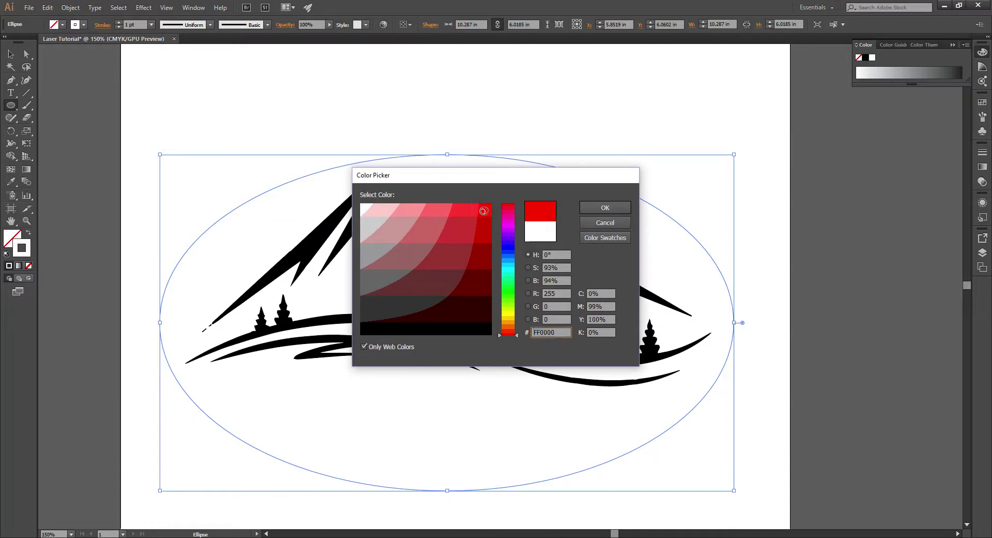
pyautogui.click(605, 208)
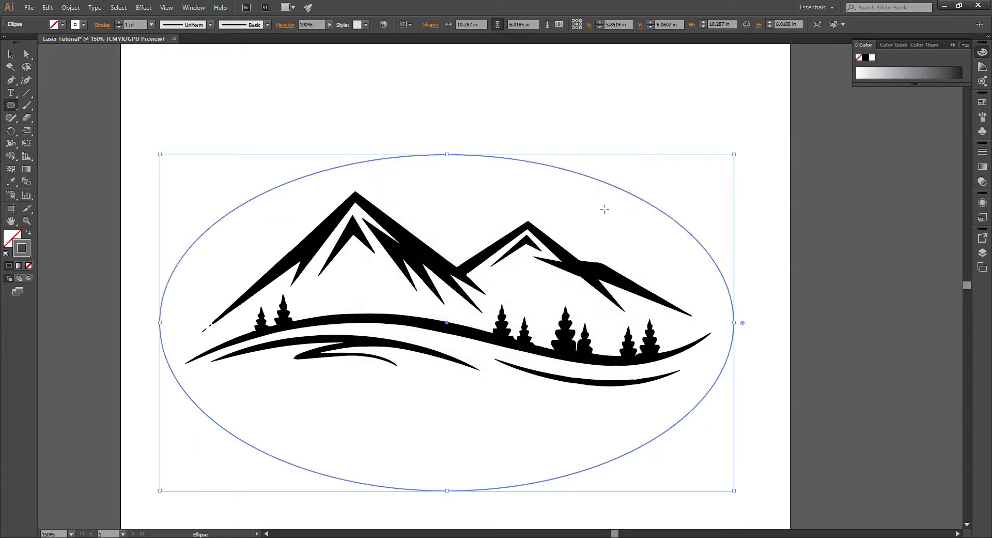
pyautogui.click(15, 55)
# Step: Nudge the oval down, then up, until it sits at Y 6 in, framing the mountain evenly
pyautogui.click(250, 129)
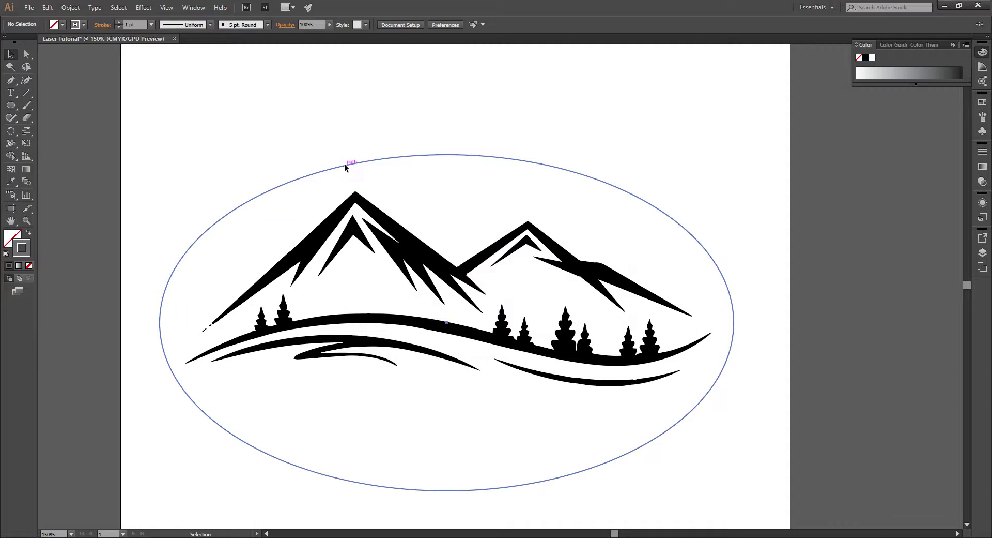
pyautogui.moveTo(344, 167); pyautogui.dragTo(341, 177)
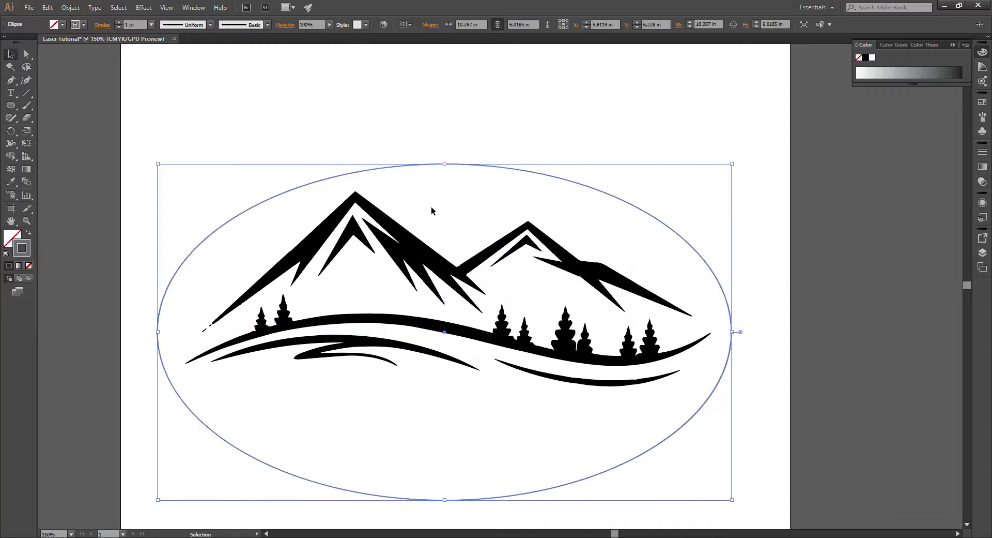
pyautogui.click(603, 123)
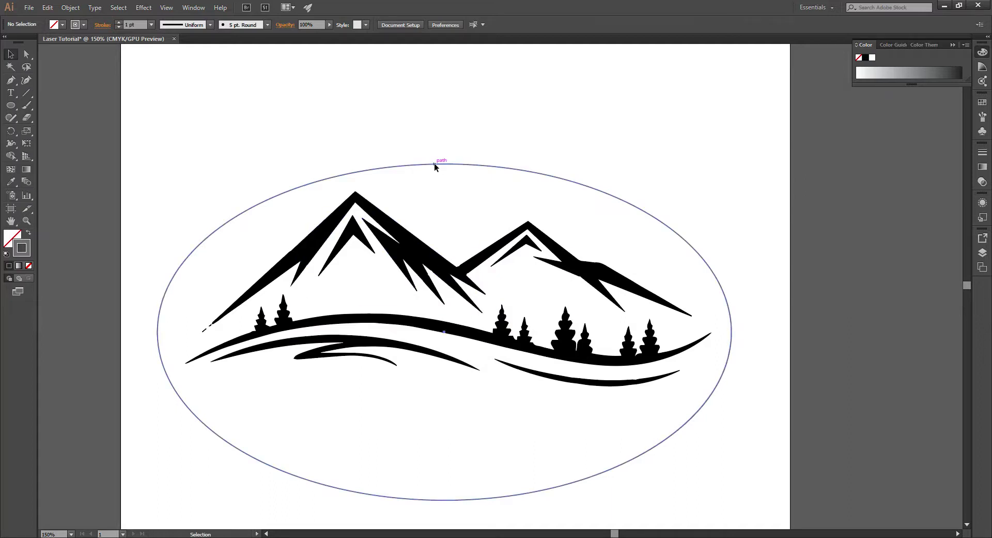
pyautogui.moveTo(434, 163); pyautogui.dragTo(435, 160)
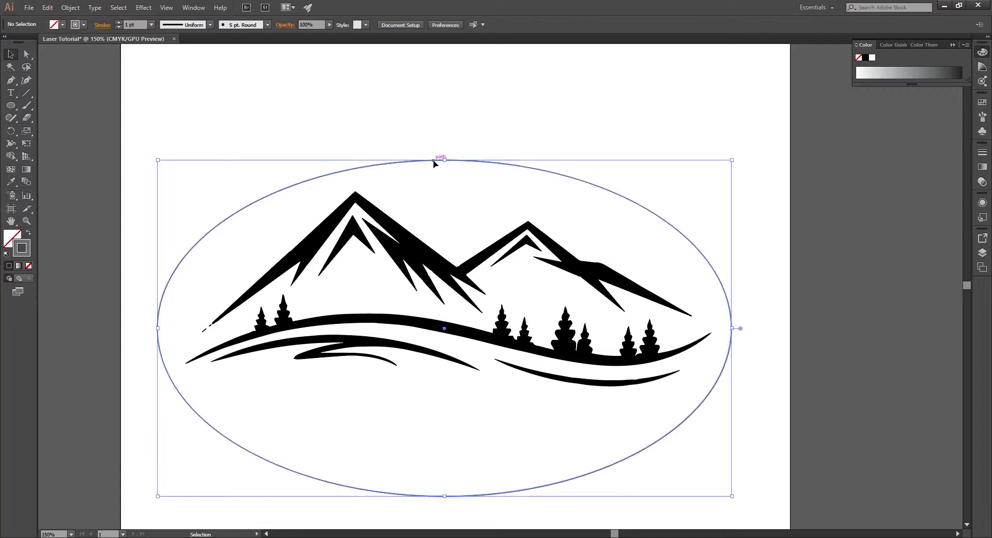
pyautogui.click(521, 127)
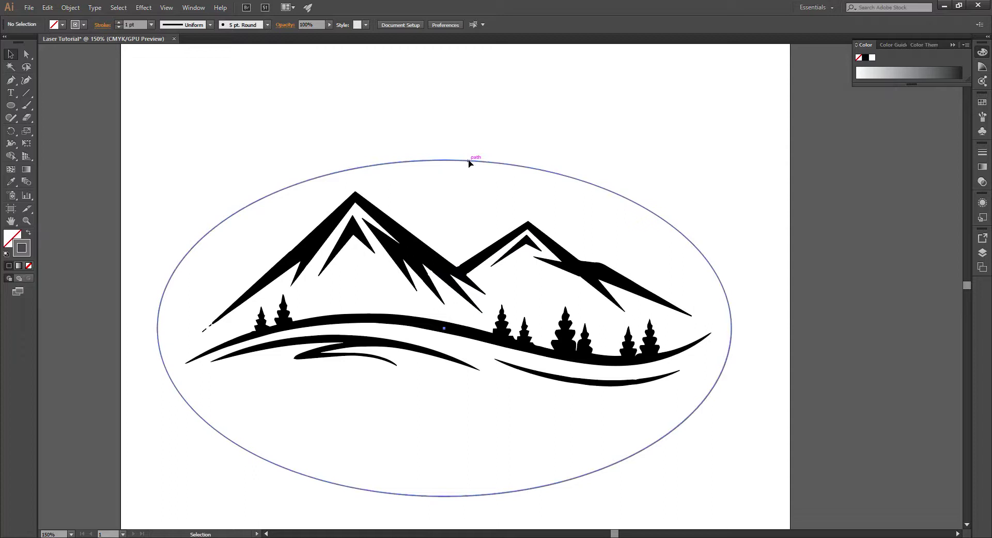
pyautogui.moveTo(468, 160); pyautogui.dragTo(468, 151)
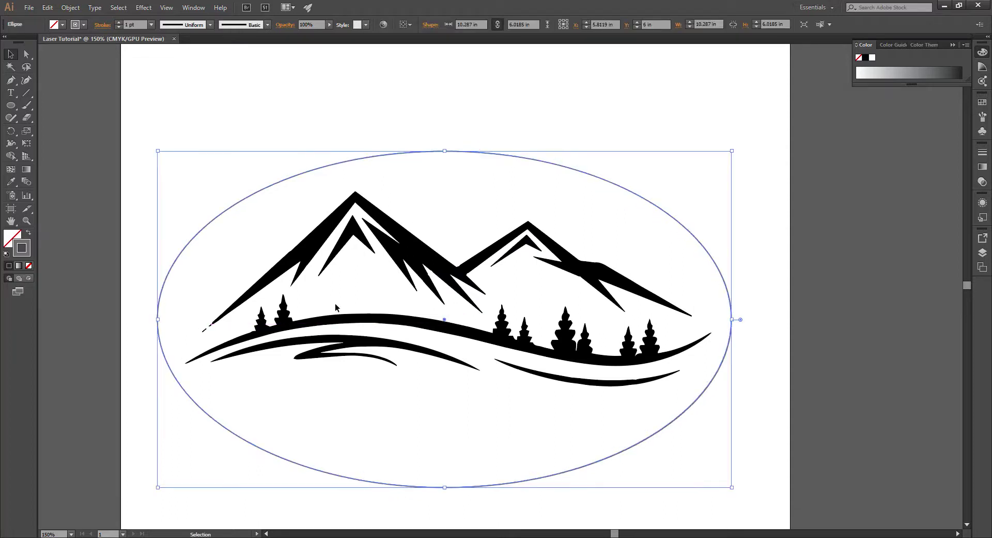
pyautogui.click(331, 109)
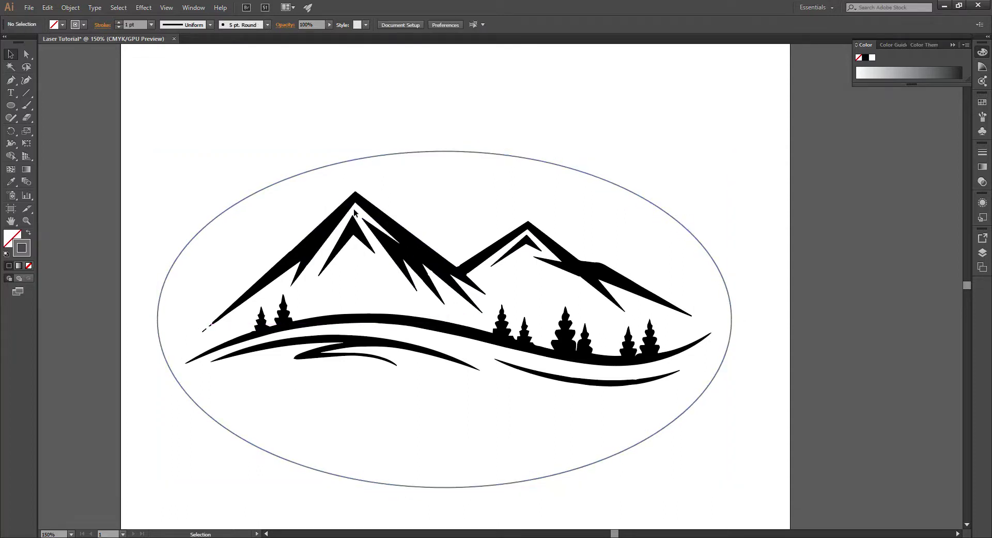
# Step: With the Pen tool, trace anchors from the ground stroke's left tip over both peaks to the right swoosh tip
pyautogui.click(12, 81)
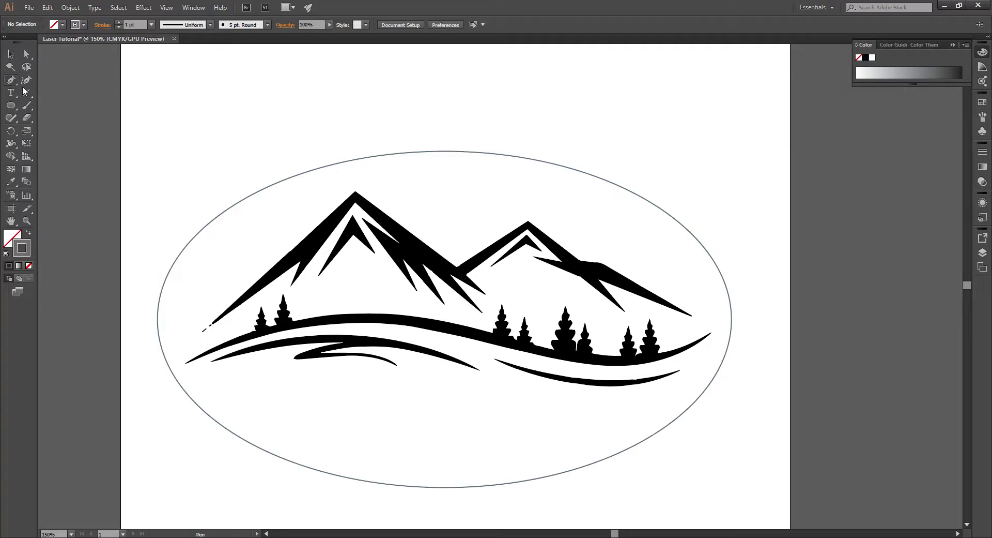
pyautogui.click(185, 363)
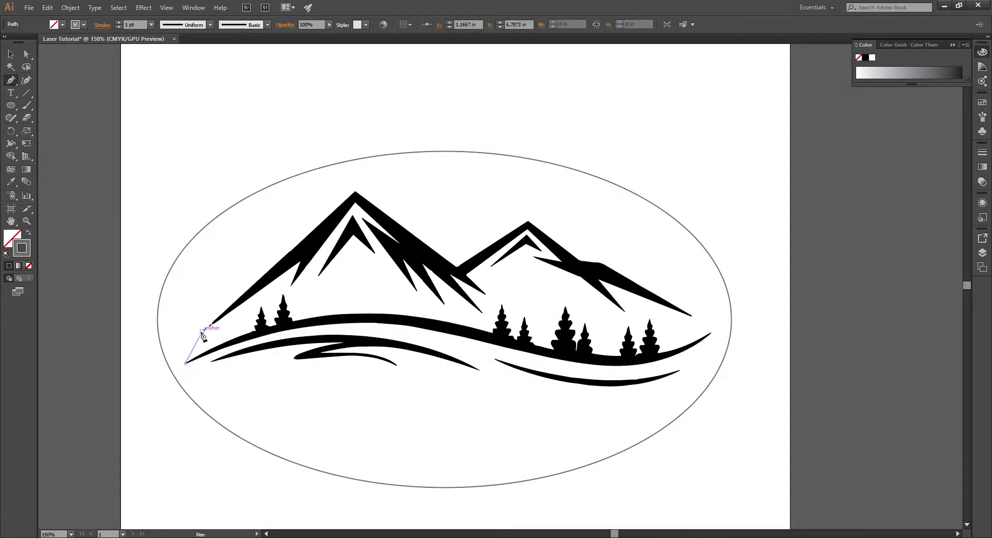
pyautogui.click(202, 331)
pyautogui.click(209, 324)
pyautogui.click(354, 191)
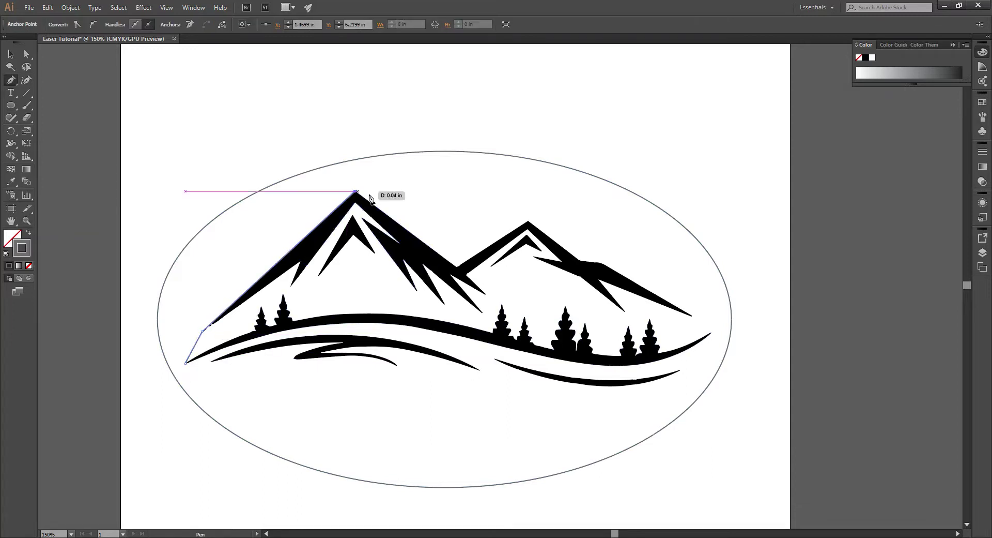
pyautogui.click(457, 267)
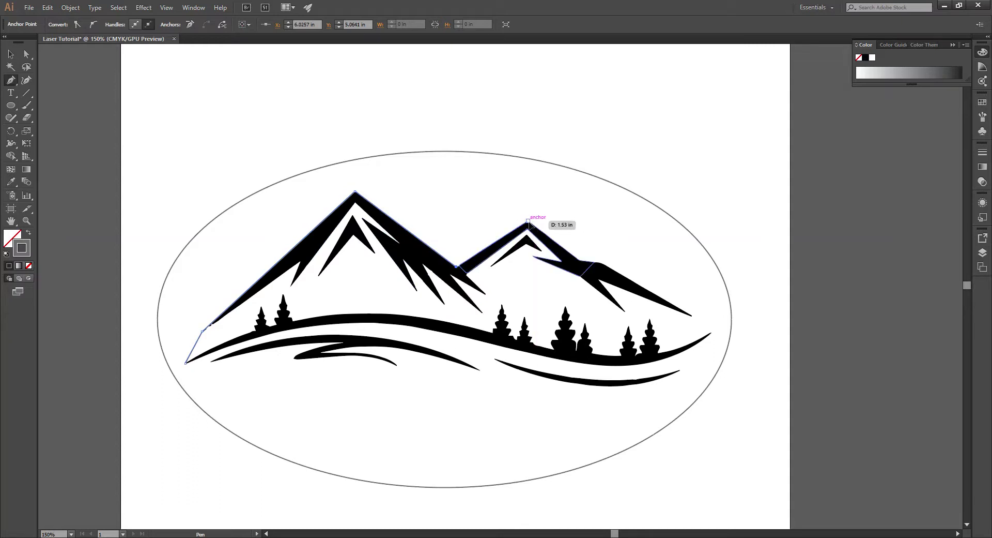
pyautogui.click(529, 221)
pyautogui.click(577, 258)
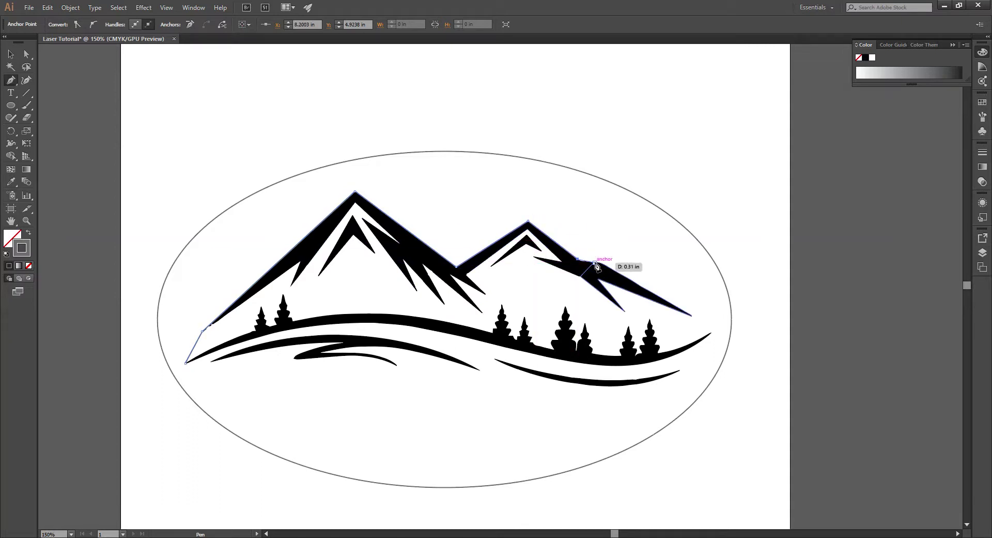
pyautogui.click(597, 262)
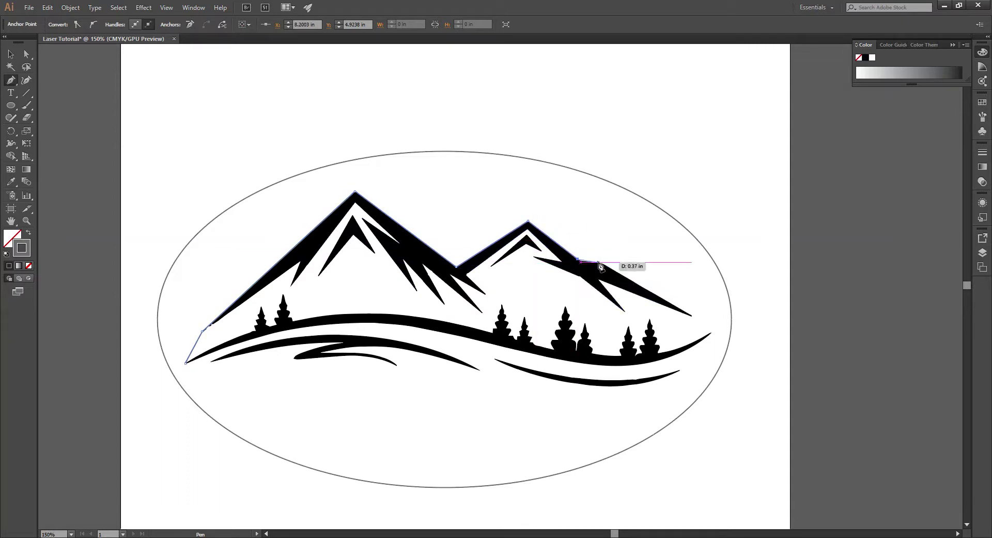
pyautogui.click(692, 315)
pyautogui.click(712, 333)
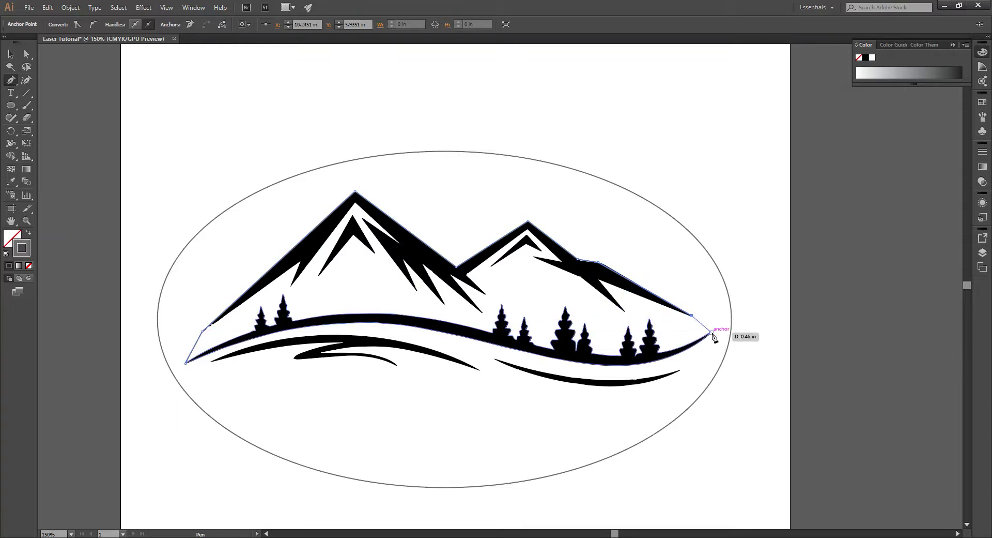
pyautogui.click(697, 357)
# Step: Curve the outline along the bottom swooshes, redo one misplaced anchor, and close the path at its start
pyautogui.moveTo(693, 370); pyautogui.dragTo(649, 392)
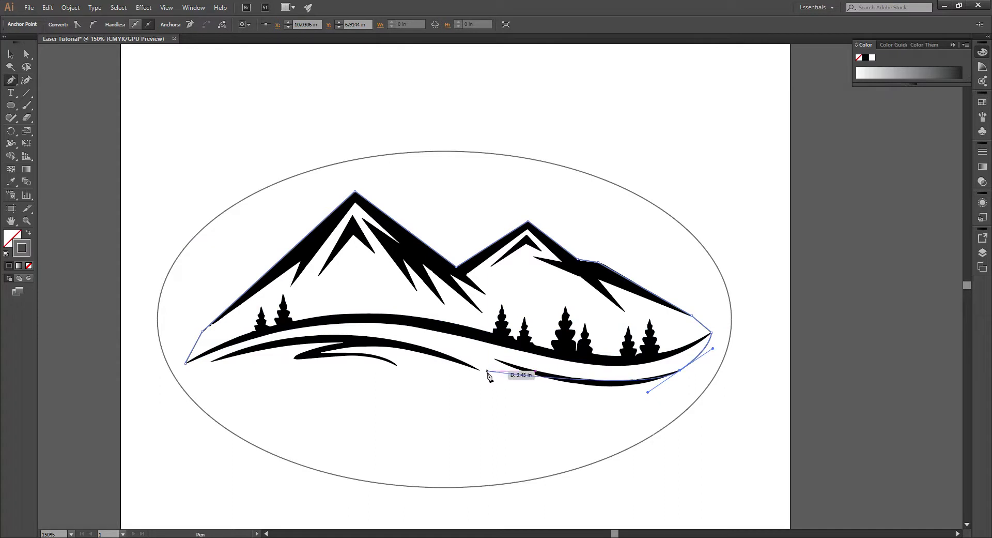
pyautogui.moveTo(480, 370); pyautogui.dragTo(404, 350)
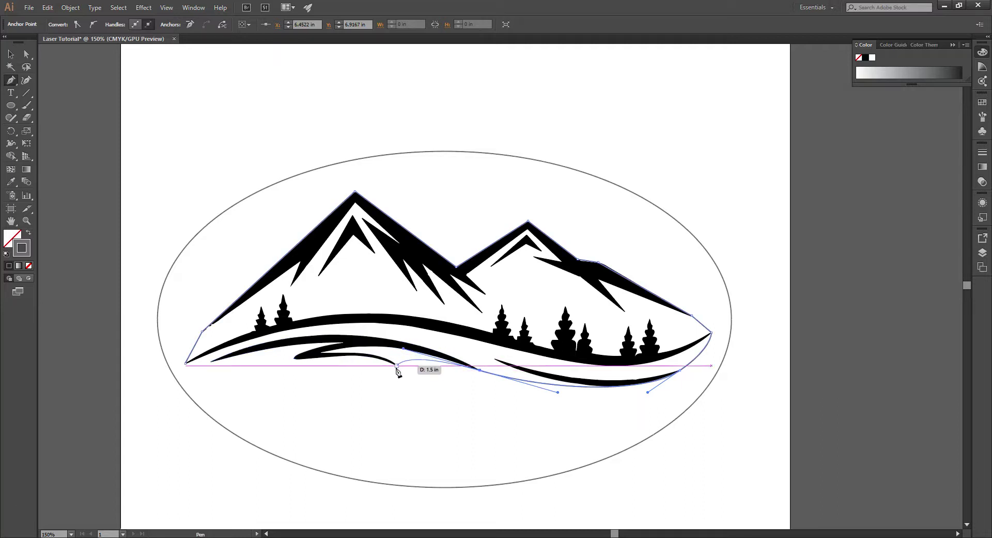
pyautogui.moveTo(396, 365); pyautogui.dragTo(328, 389)
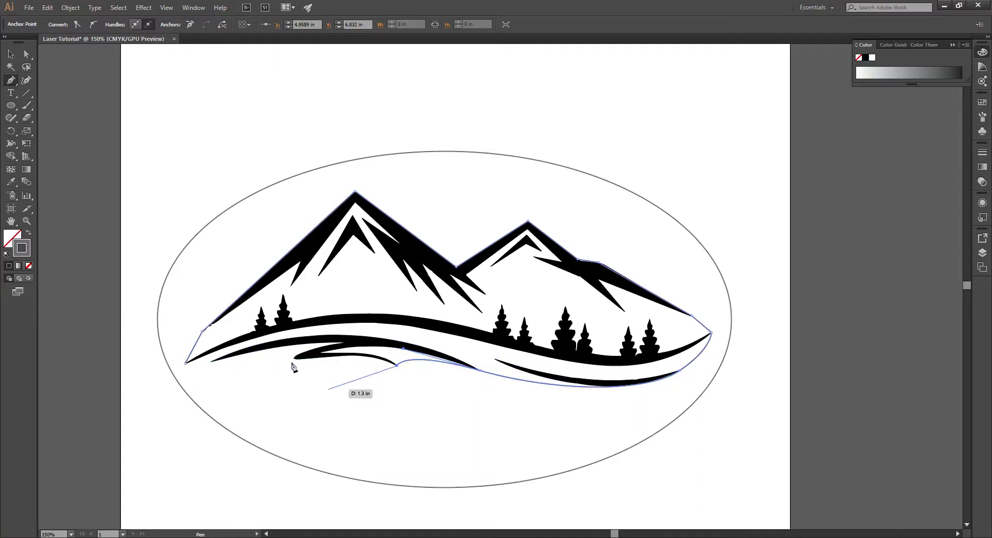
pyautogui.moveTo(294, 358); pyautogui.dragTo(199, 371)
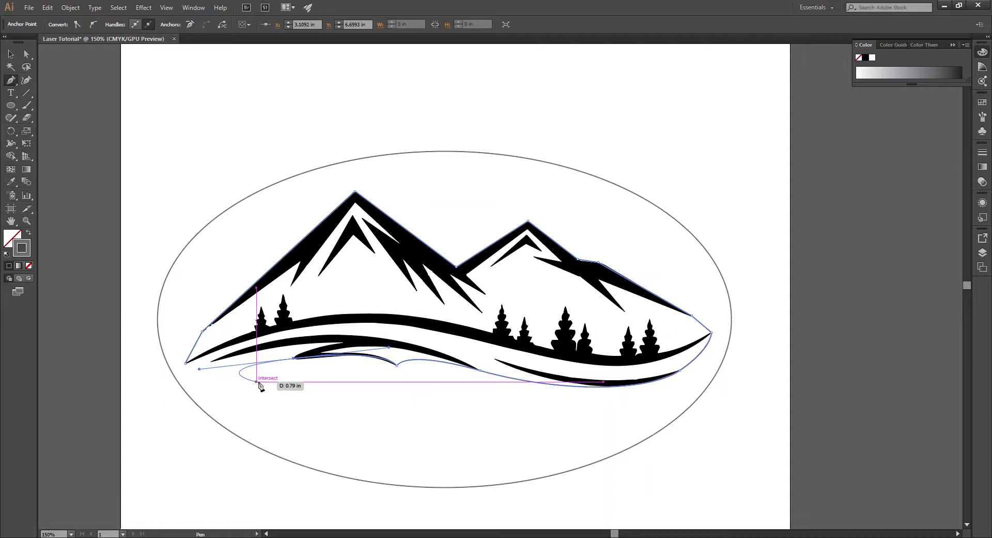
pyautogui.hotkey('ctrl', 'z')
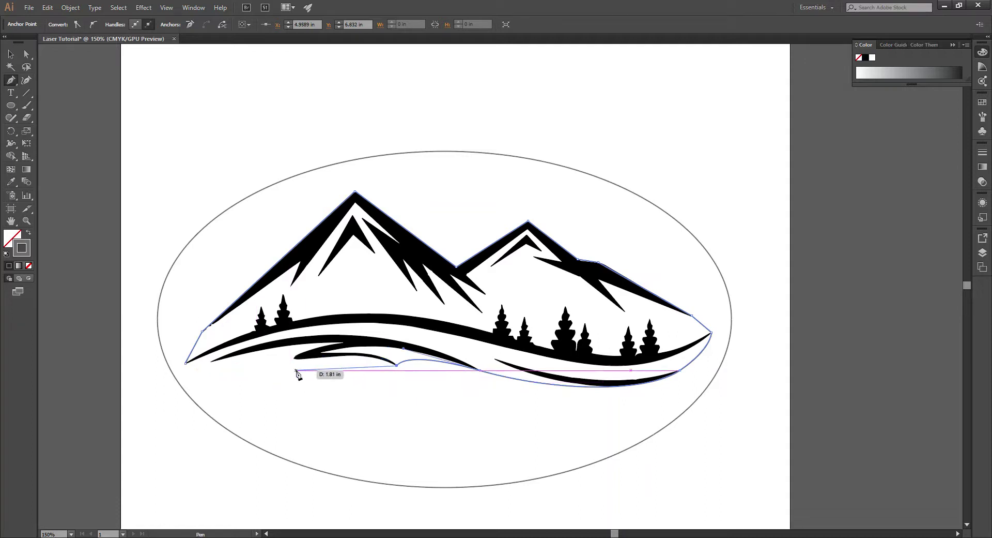
pyautogui.moveTo(293, 358); pyautogui.dragTo(250, 370)
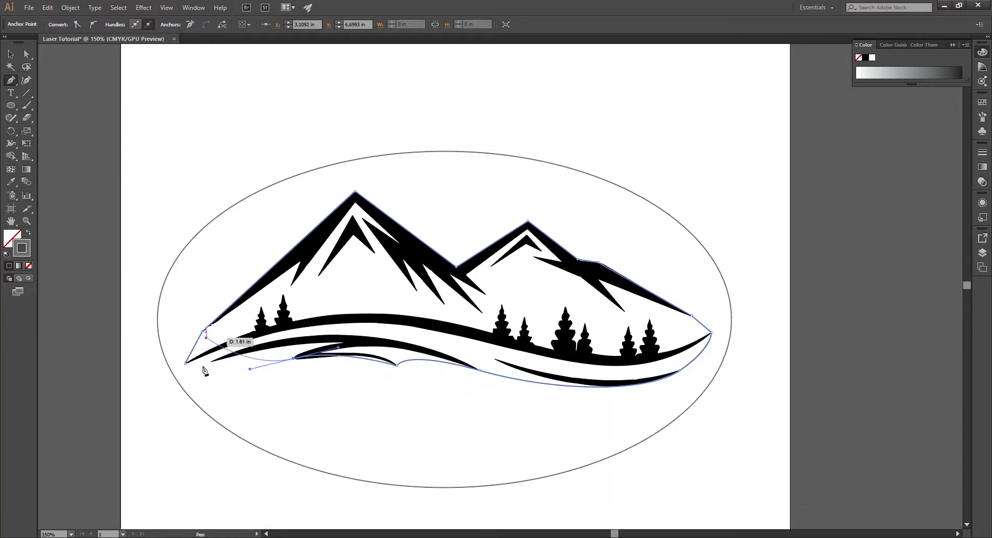
pyautogui.click(294, 358)
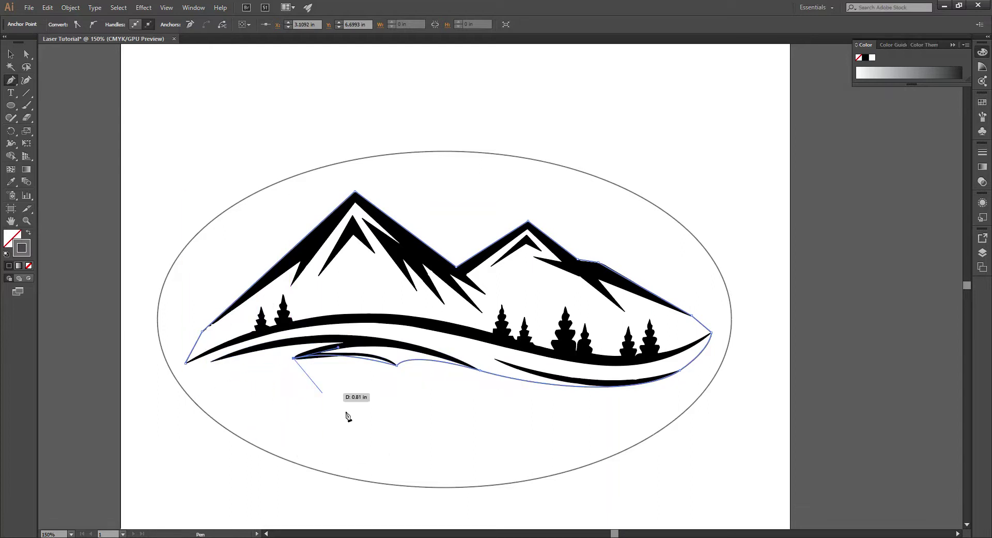
pyautogui.click(211, 362)
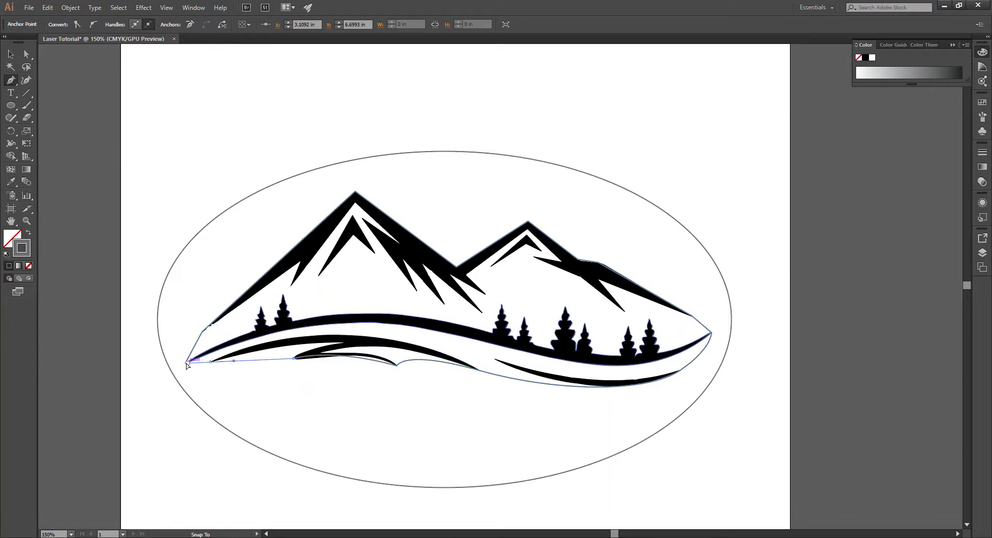
pyautogui.click(185, 363)
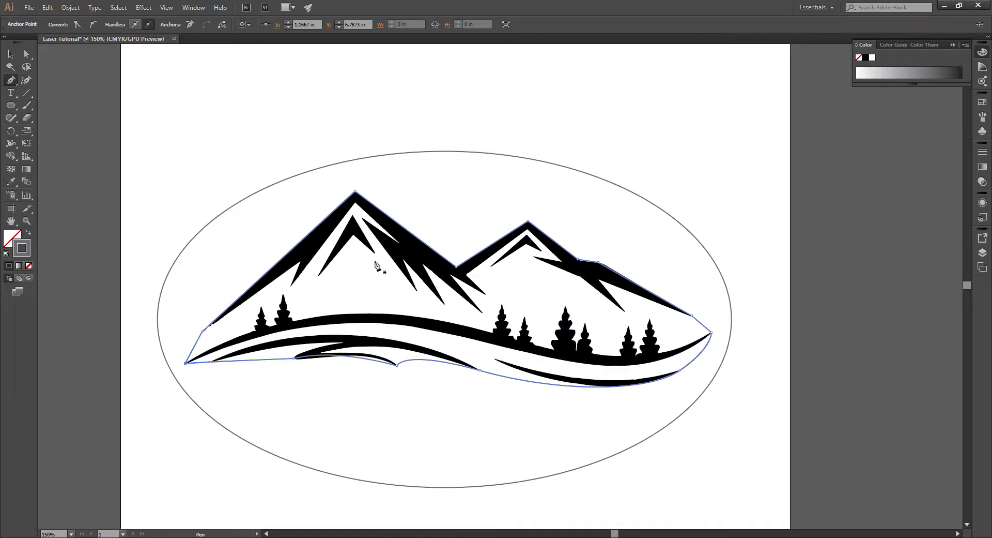
# Step: Undo the traced outline in three steps, leaving only the black silhouette and oval border
pyautogui.hotkey('ctrl', 'z')
pyautogui.hotkey('ctrl', 'z')
pyautogui.hotkey('ctrl', 'z')
pyautogui.hotkey('ctrl', 'z')
pyautogui.hotkey('ctrl', 'z')
pyautogui.hotkey('ctrl', 'z')
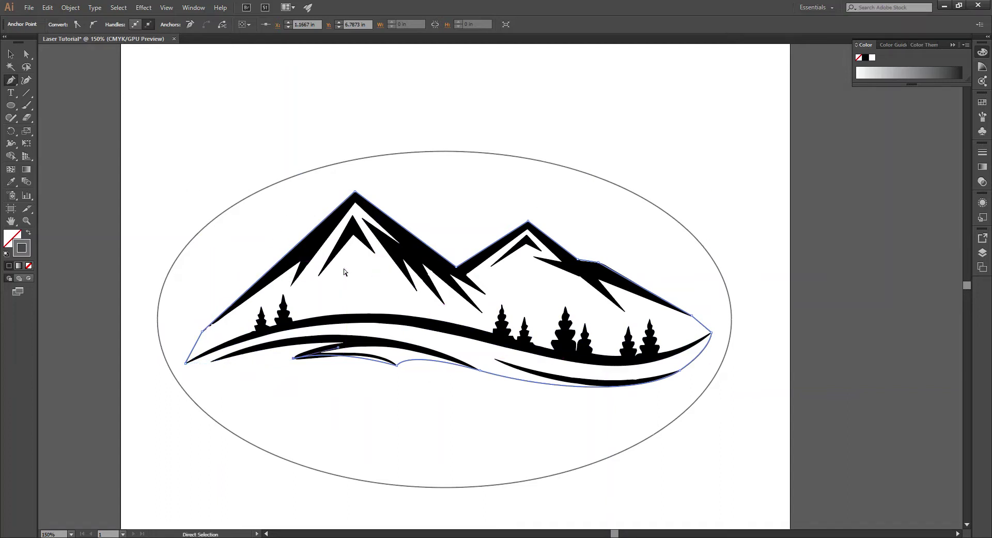
pyautogui.hotkey('ctrl', 'z')
pyautogui.hotkey('ctrl', 'z')
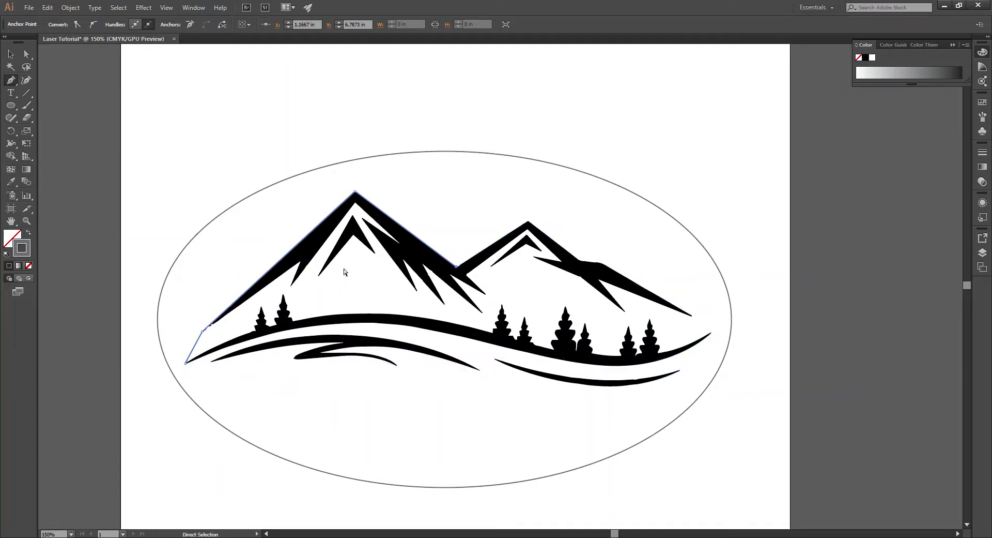
pyautogui.hotkey('ctrl', 'z')
pyautogui.hotkey('ctrl', 'z')
pyautogui.hotkey('ctrl', 'z')
pyautogui.hotkey('ctrl', 'z')
pyautogui.hotkey('ctrl', 'z')
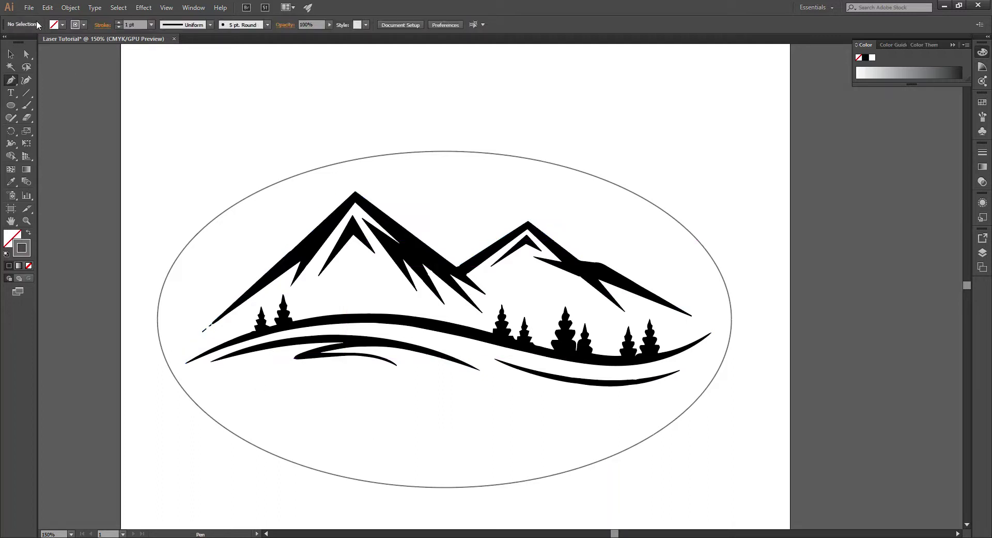
pyautogui.click(29, 8)
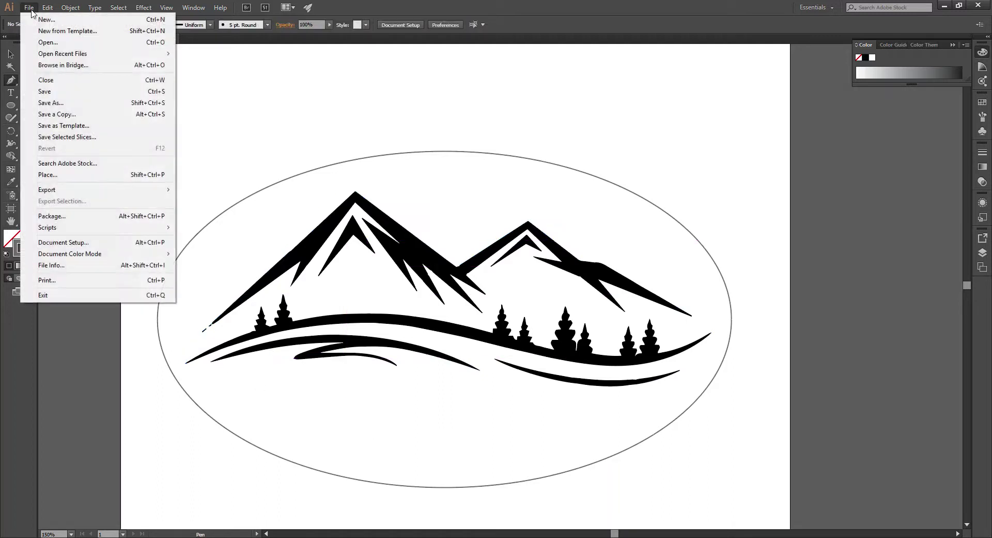
# Step: Save the artwork as Laser Tutorial.ai in Documents with the Illustrator CC file version
pyautogui.click(60, 96)
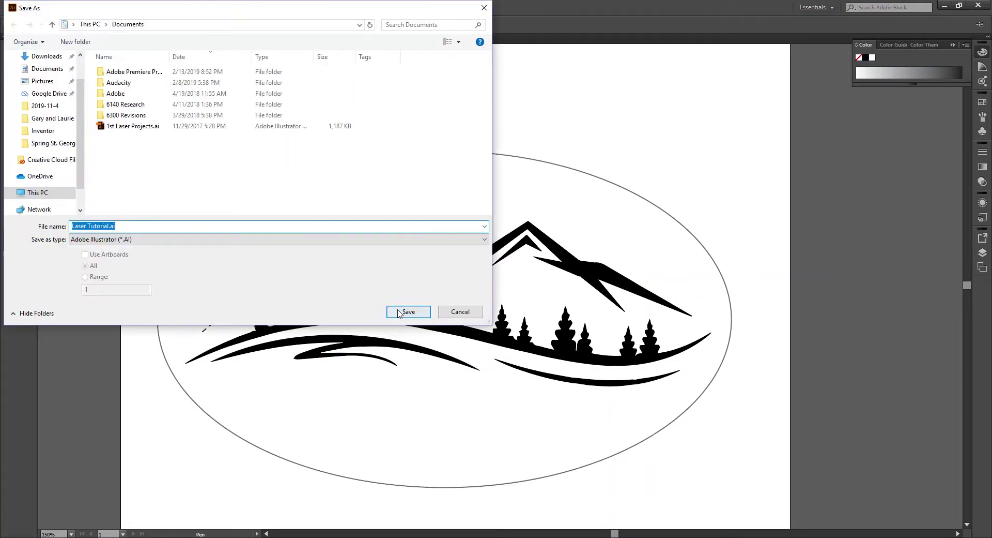
pyautogui.click(409, 314)
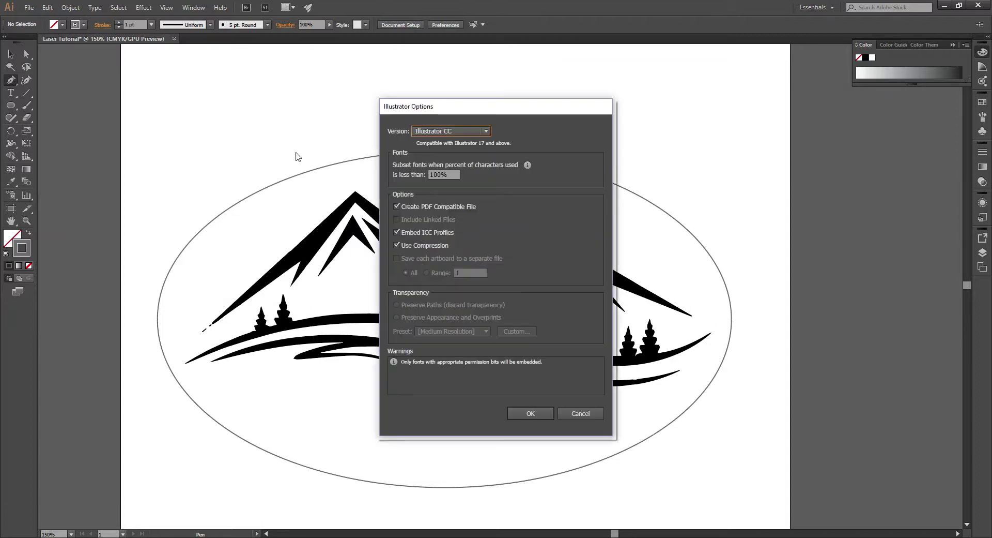
pyautogui.click(530, 409)
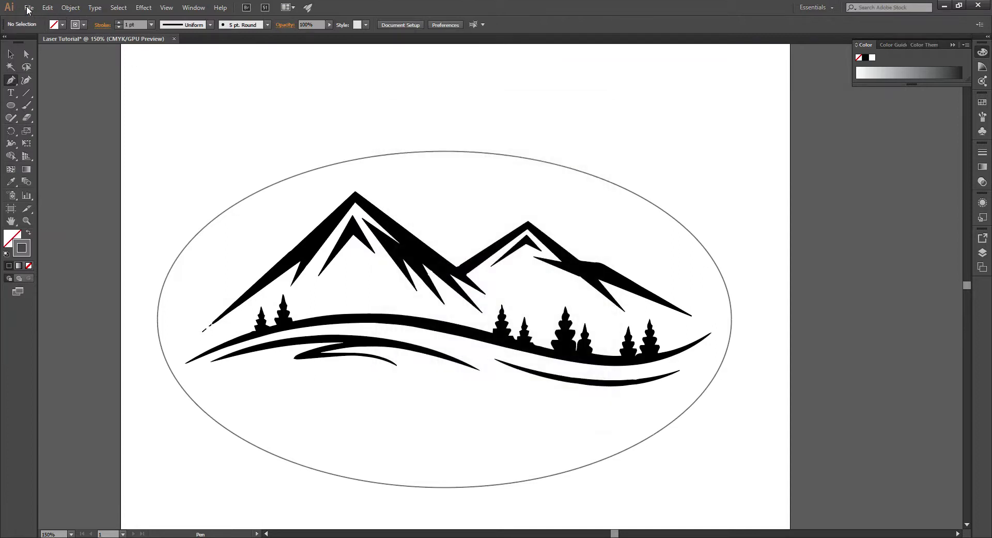
# Step: Save a copy as Laser Tutorial.pdf in Adobe PDF format with the Illustrator Default preset
pyautogui.click(28, 9)
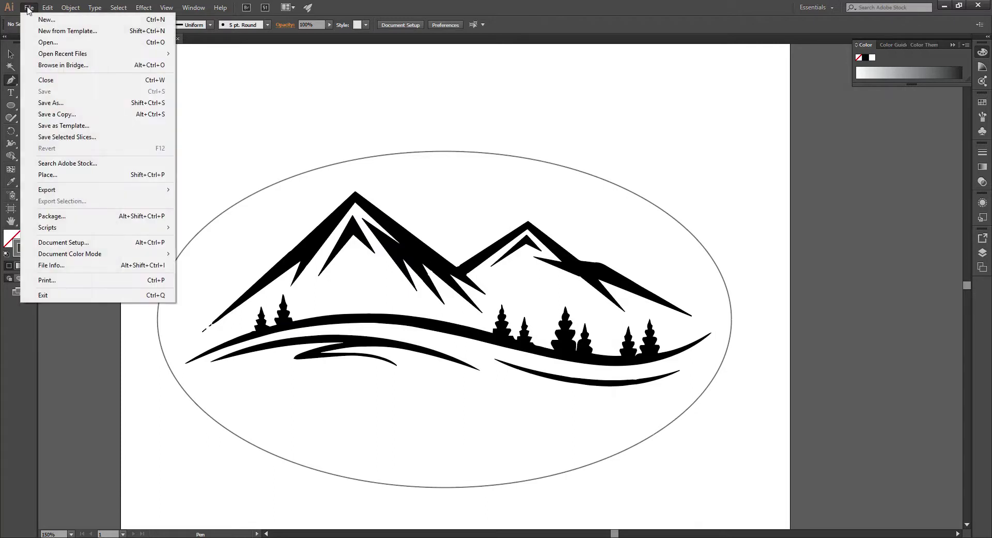
pyautogui.click(72, 103)
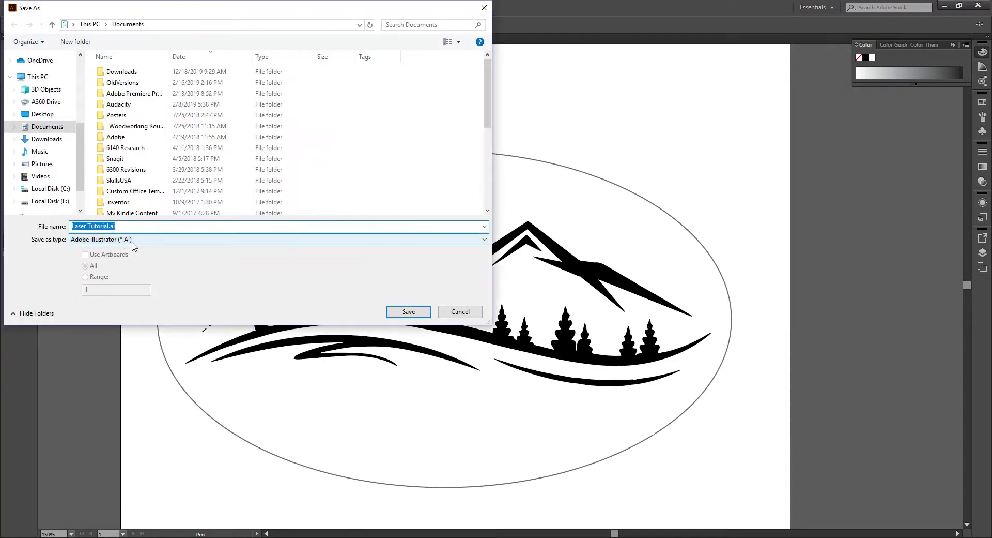
pyautogui.click(138, 240)
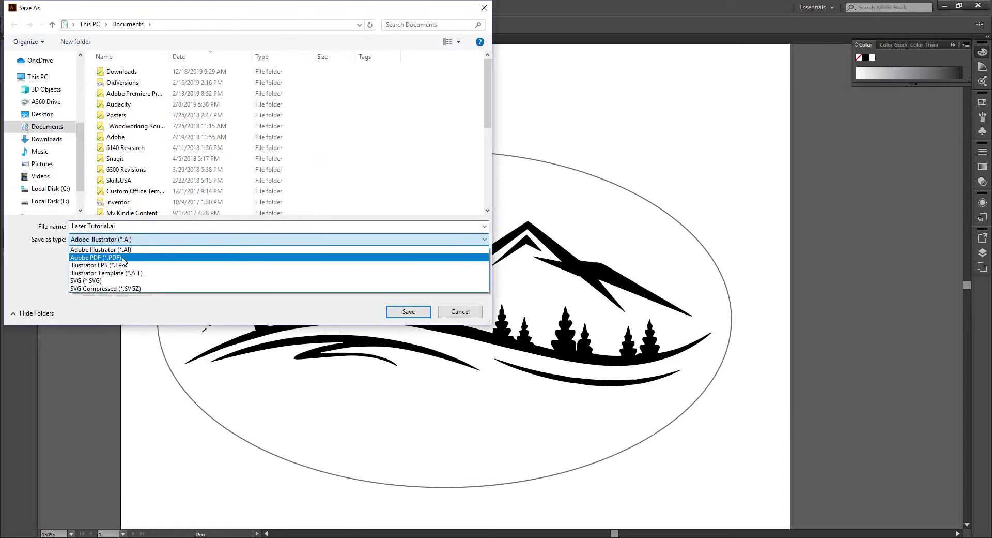
pyautogui.click(130, 257)
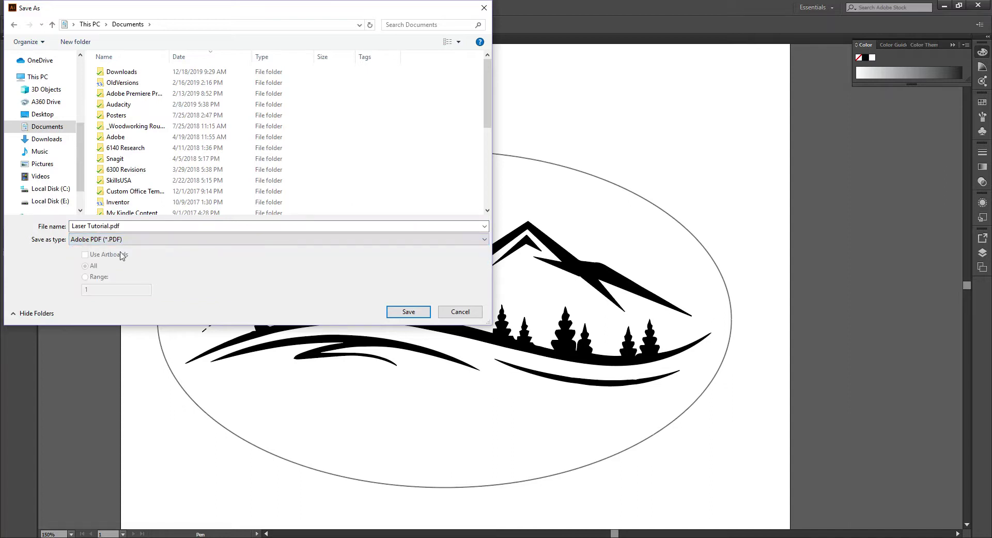
pyautogui.click(401, 313)
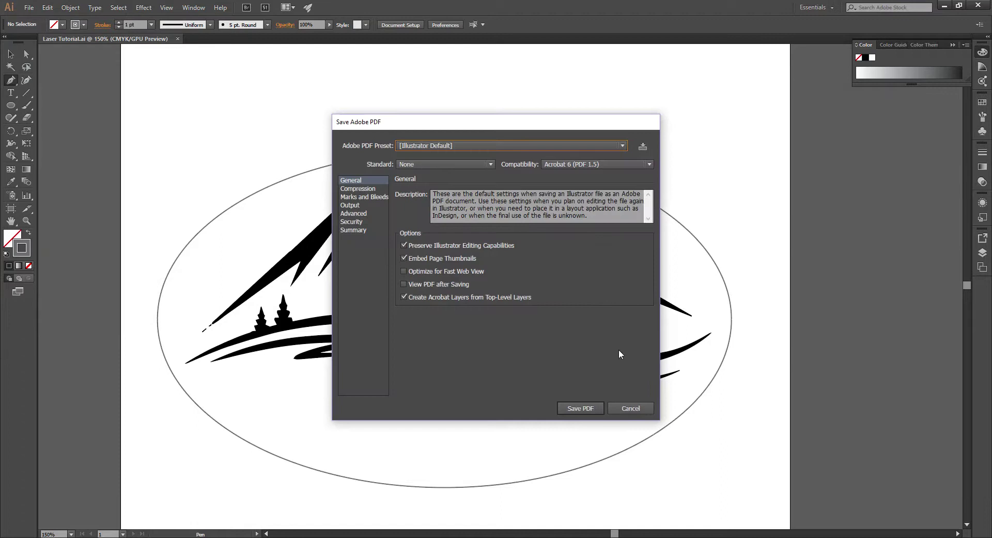
pyautogui.click(581, 408)
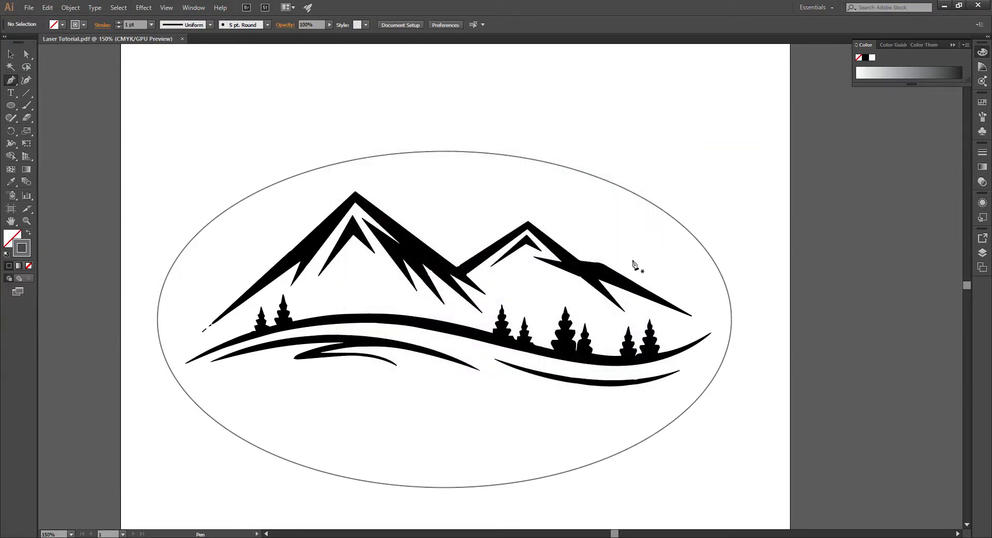